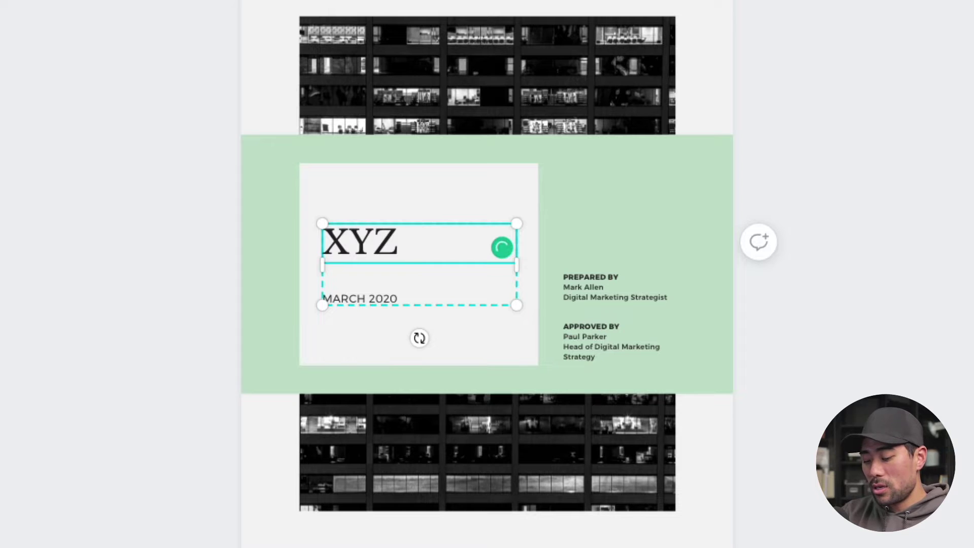
- Complete the cover title so it reads "XYZ Company Report" and leave the text deselected
type("ompany ")
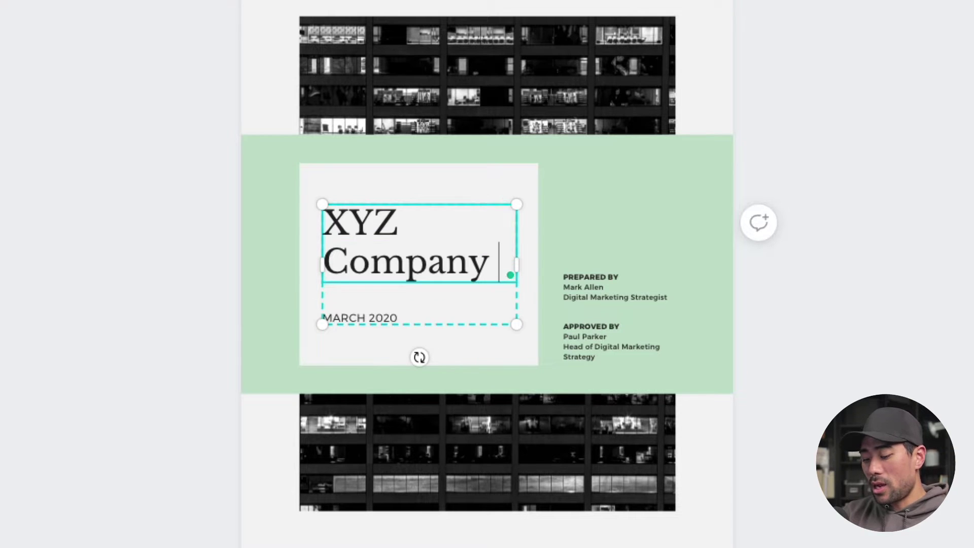
type("Report")
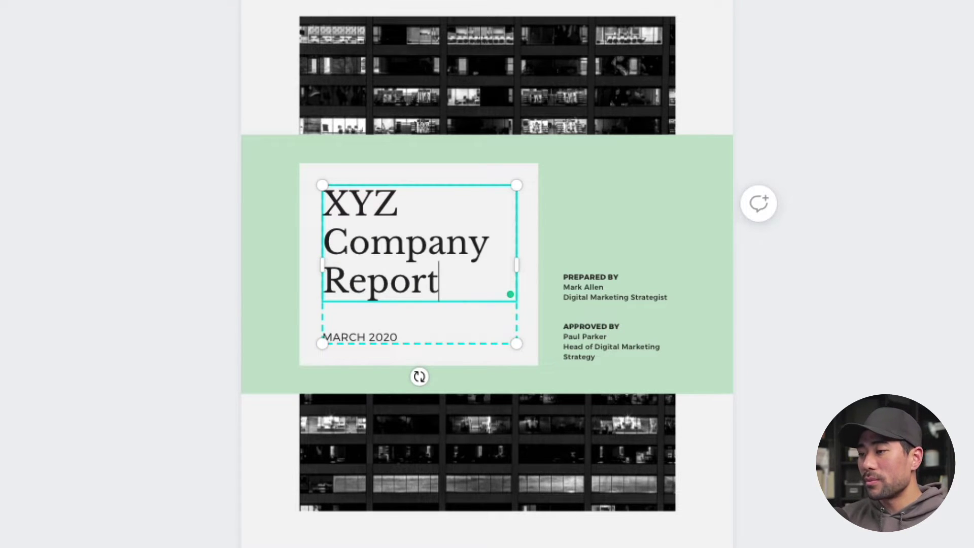
left_click(340, 330)
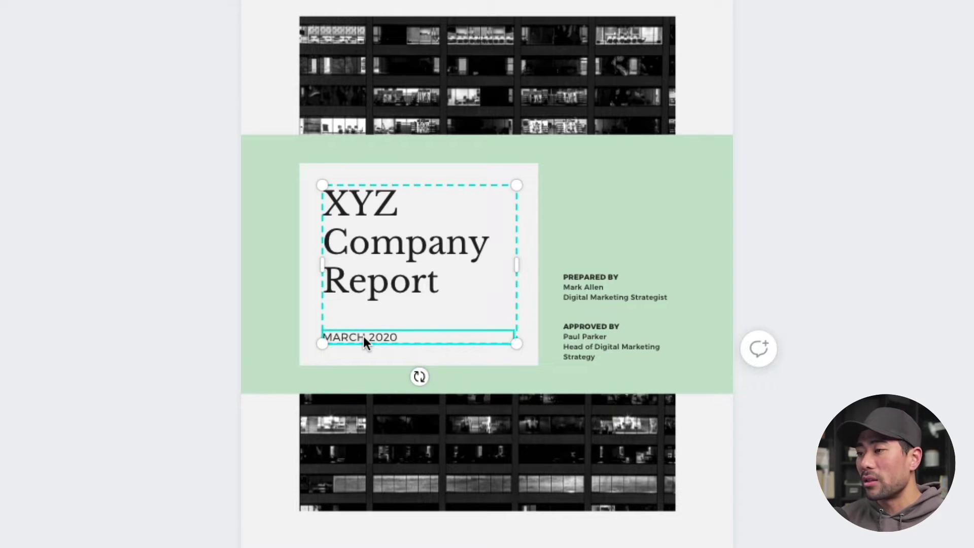
left_click(363, 337)
left_click(190, 368)
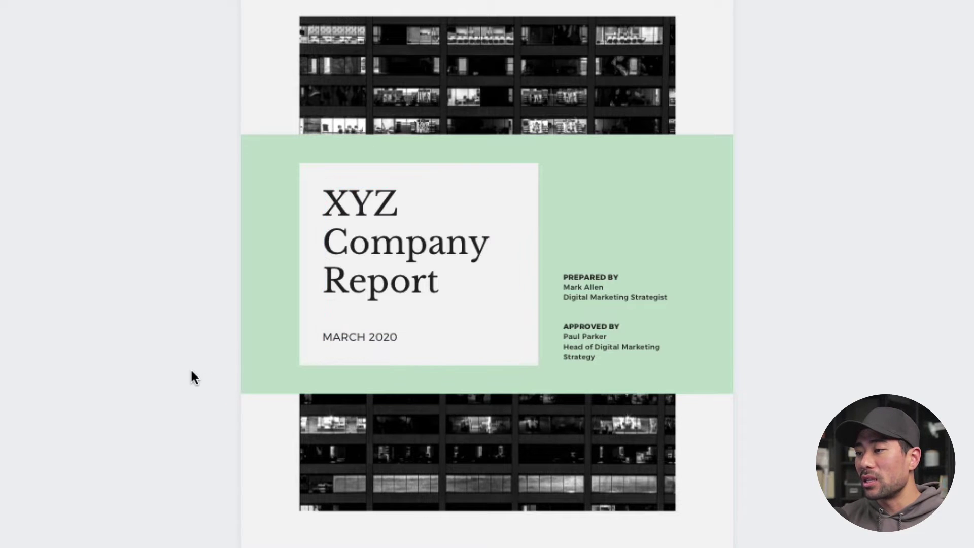
- Delete the MARCH 2020 date line from the cover and undo the deletion
left_click(361, 337)
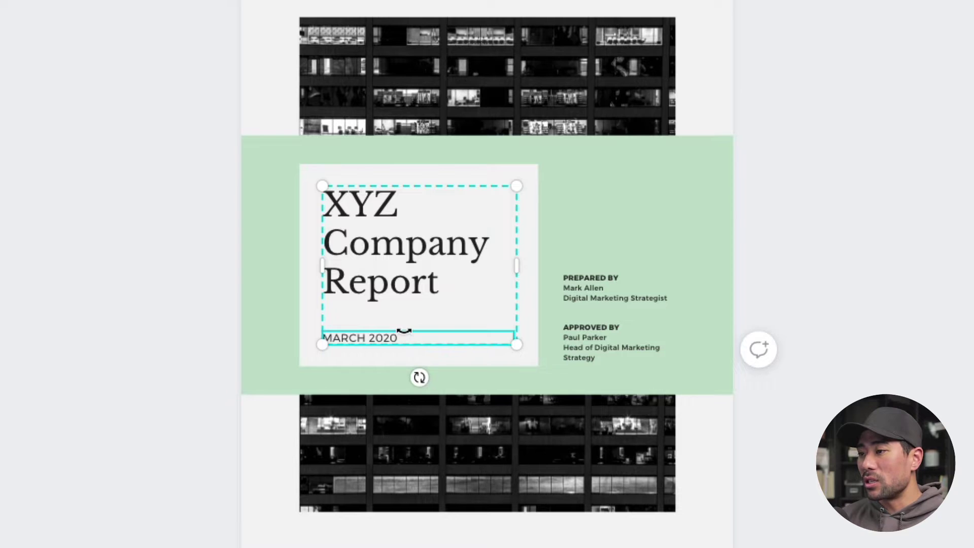
key("Delete")
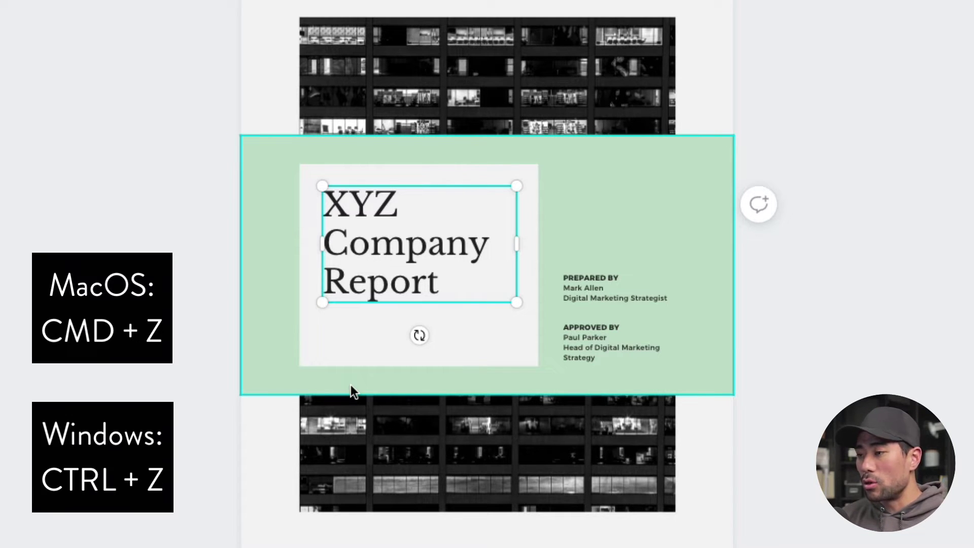
key("super+z")
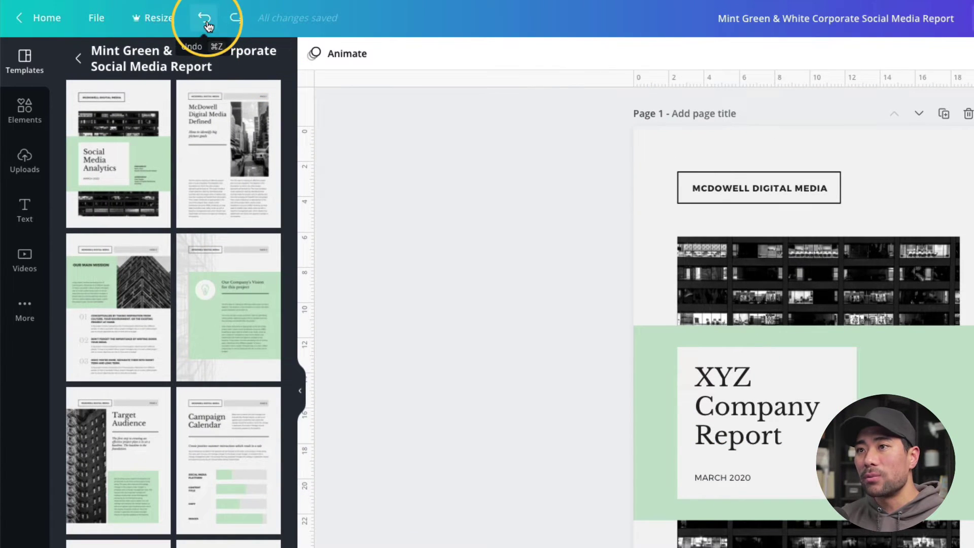
- Ungroup the cover title from the MARCH 2020 date line
left_click(731, 478)
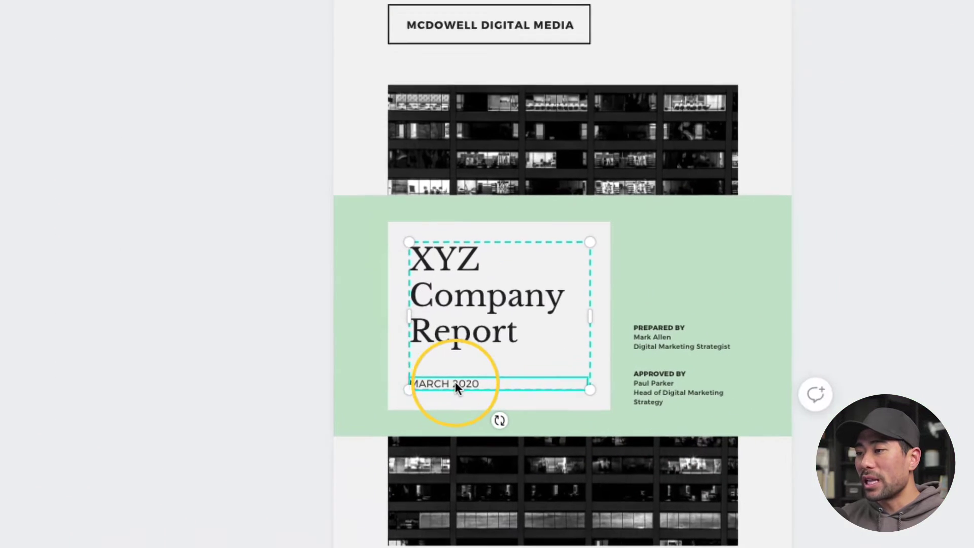
left_click(743, 427)
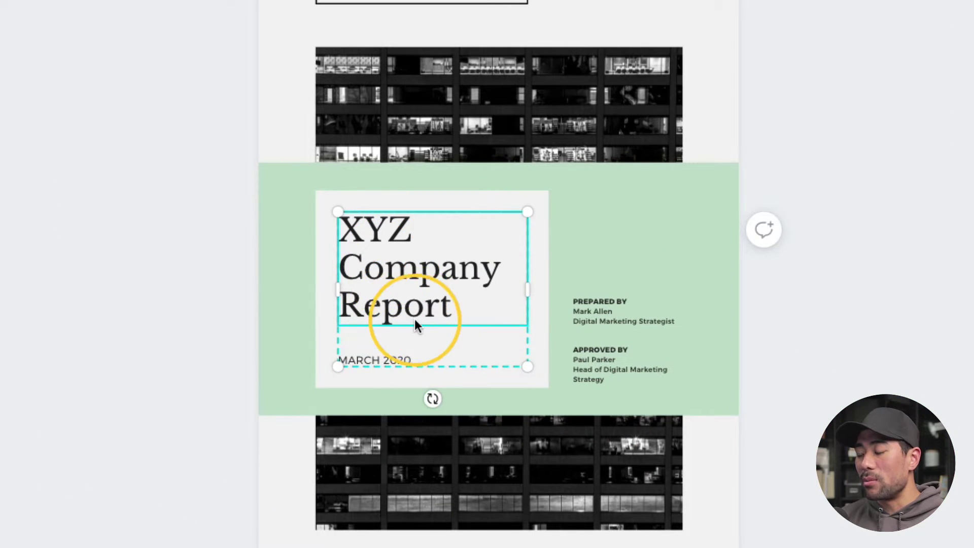
left_click(390, 359)
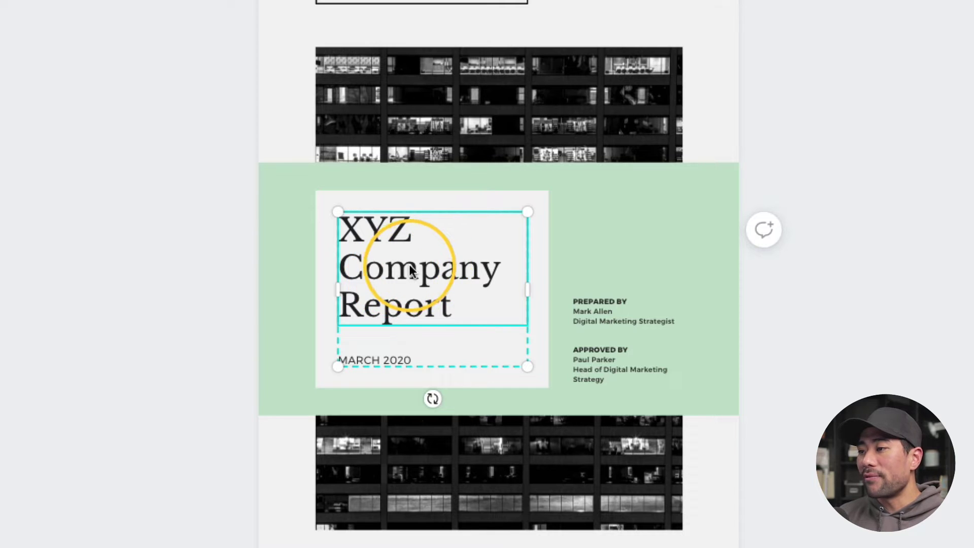
mouse_move(409, 267)
left_mouse_down()
mouse_move(501, 257)
mouse_move(424, 256)
mouse_move(499, 221)
mouse_move(411, 284)
mouse_move(415, 270)
mouse_move(403, 275)
mouse_move(412, 273)
left_mouse_up()
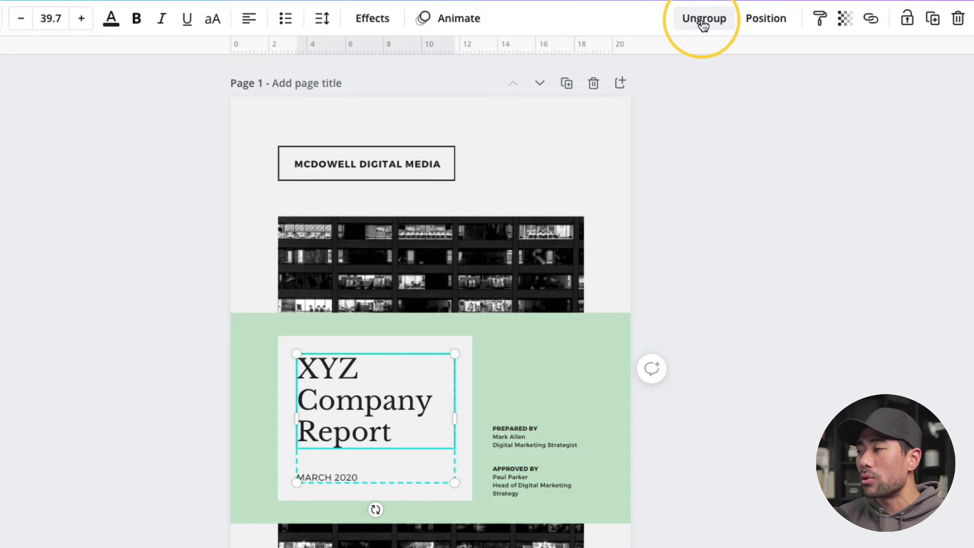
left_click(703, 20)
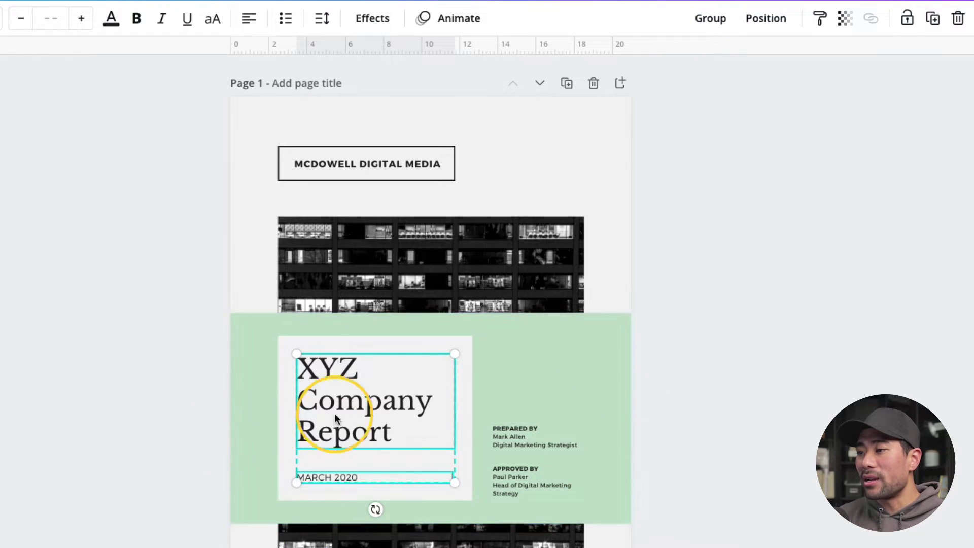
- Move the cover title slightly on its own and return it to its original position
left_click(397, 393)
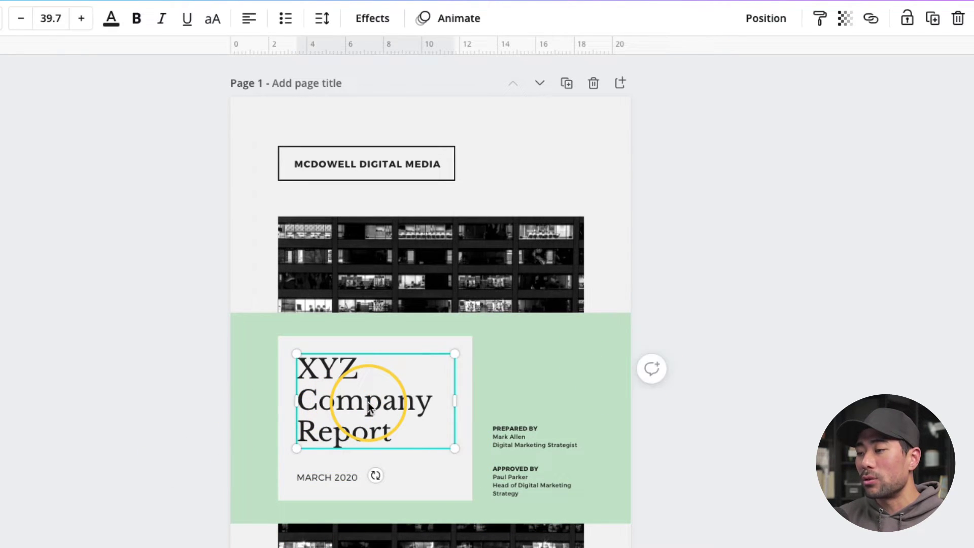
left_click_drag(374, 409, 353, 405)
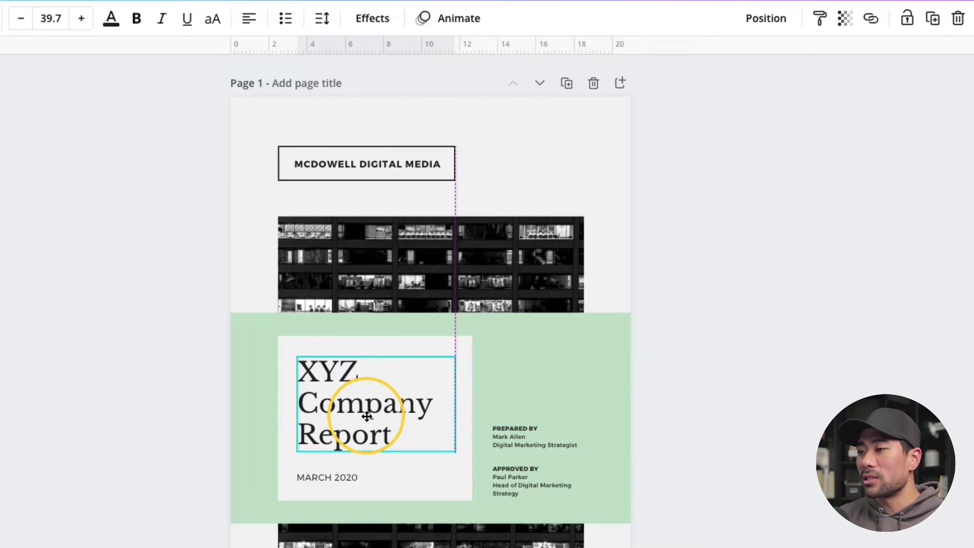
left_click(551, 302)
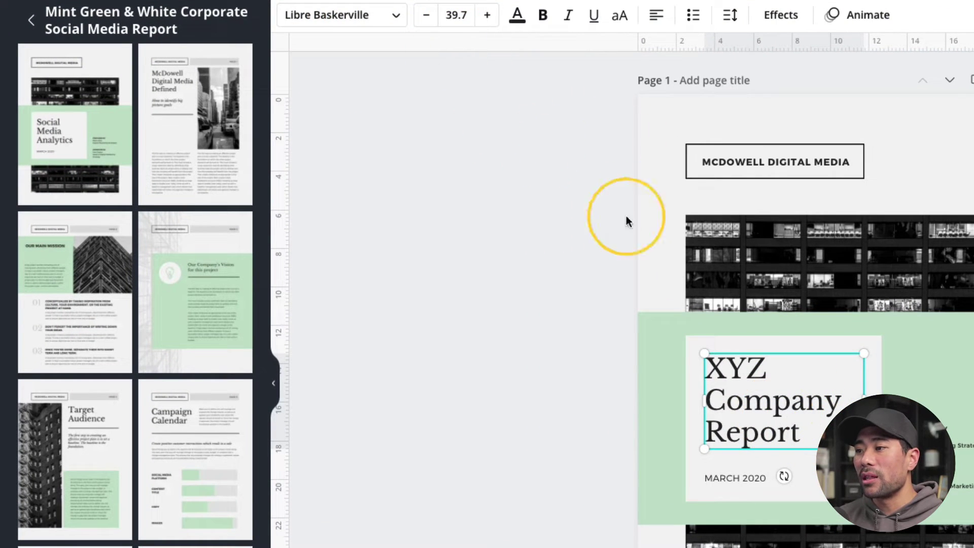
- Change the font of the whole cover title to Bebas Neue
triple_click(809, 397)
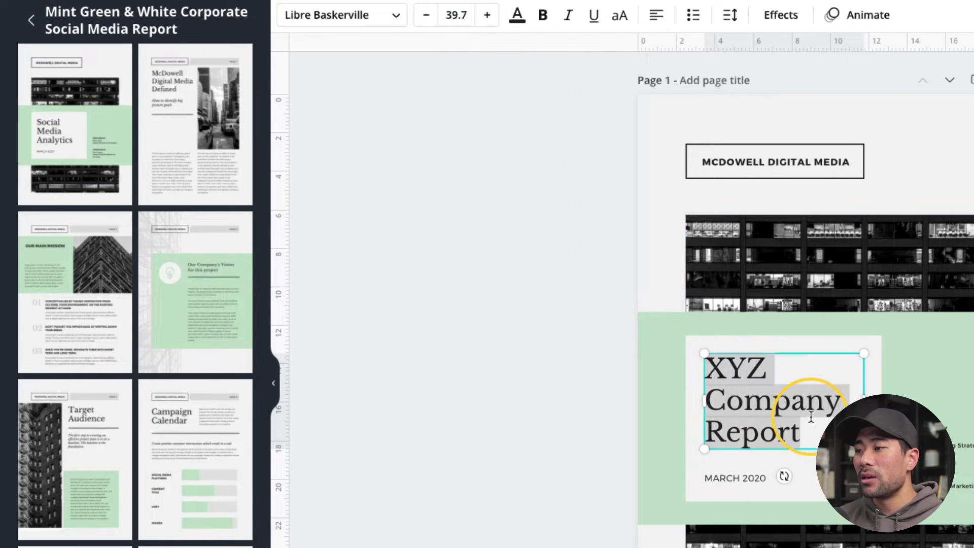
left_click(388, 12)
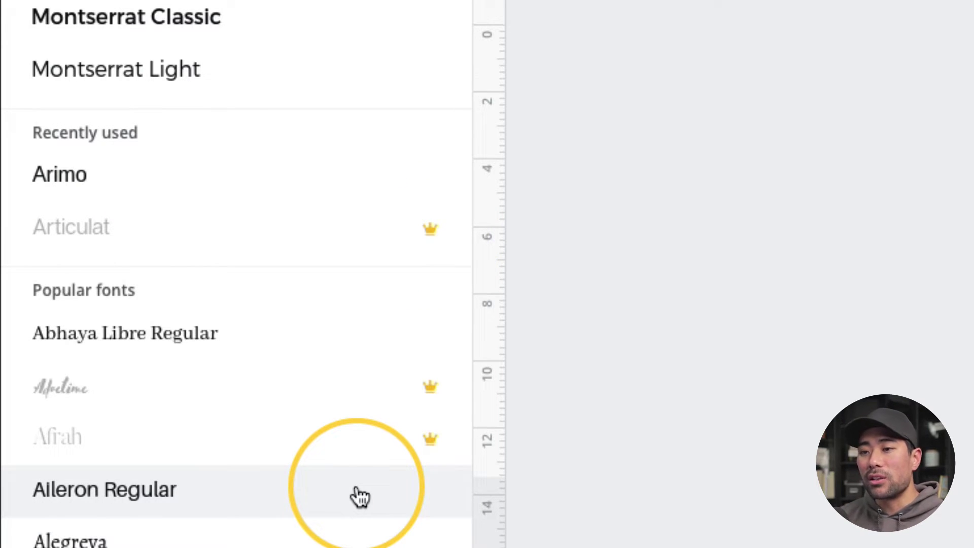
scroll(250, 531, "down", 5)
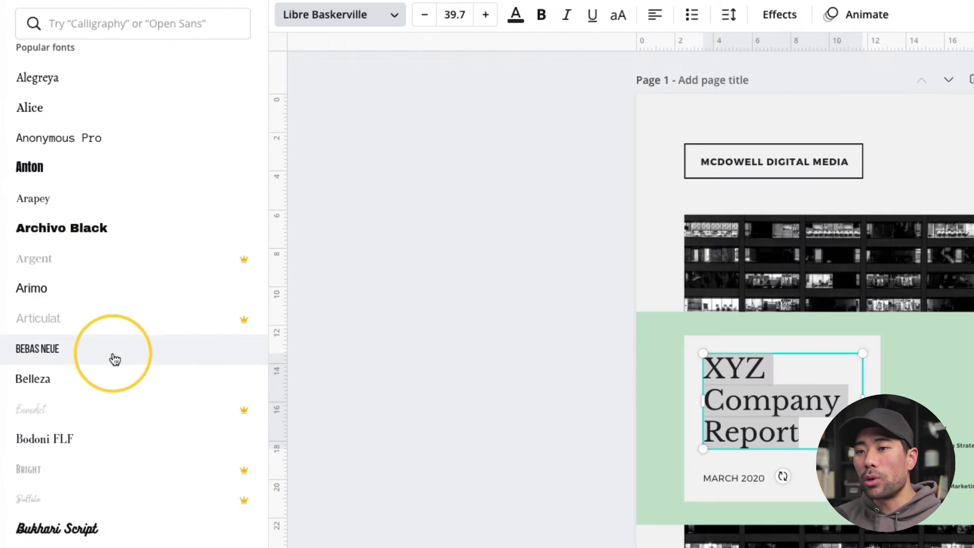
left_click(45, 355)
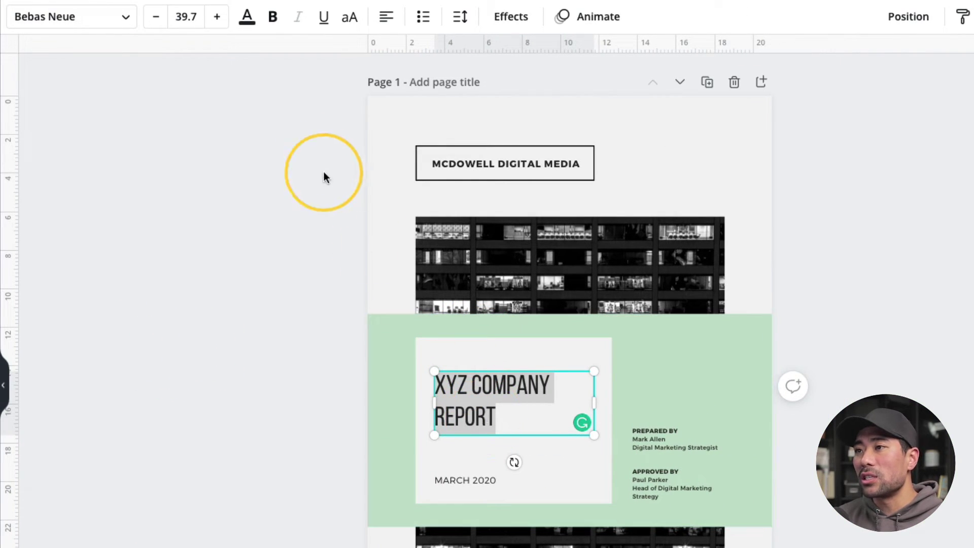
- Increase the cover title's font size to 47.7
left_click(217, 16)
left_click(216, 16)
left_click(217, 17)
left_click(217, 17)
left_click(217, 17)
left_click(217, 17)
left_click(216, 17)
left_click(217, 16)
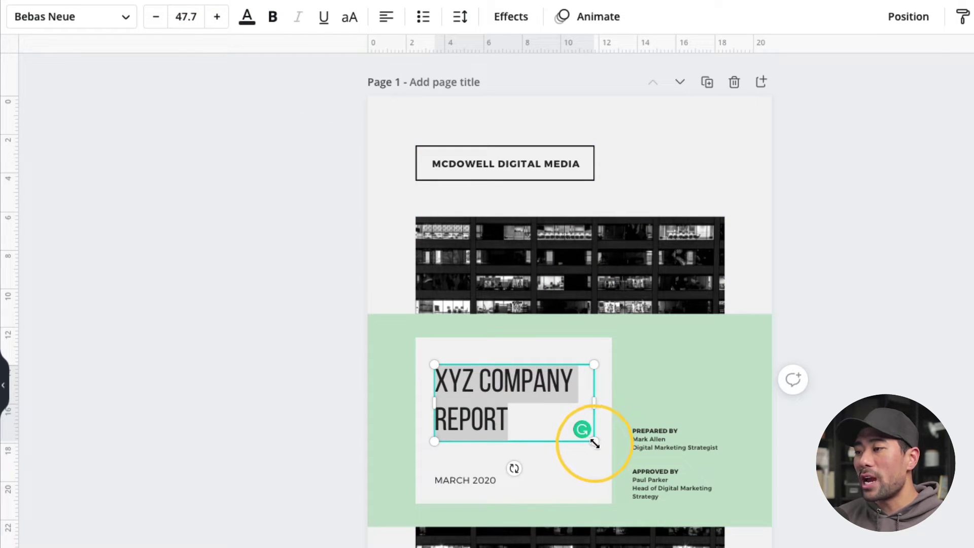
- Scale the cover title up to a font size of about 51.6 and colour it light red
mouse_move(590, 441)
left_mouse_down()
mouse_move(654, 470)
mouse_move(606, 448)
left_mouse_up()
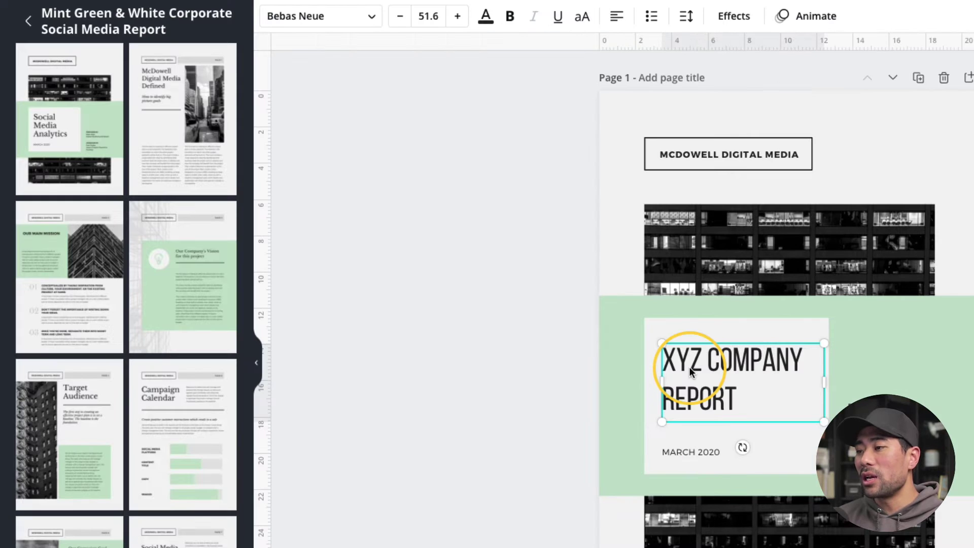
left_click(486, 20)
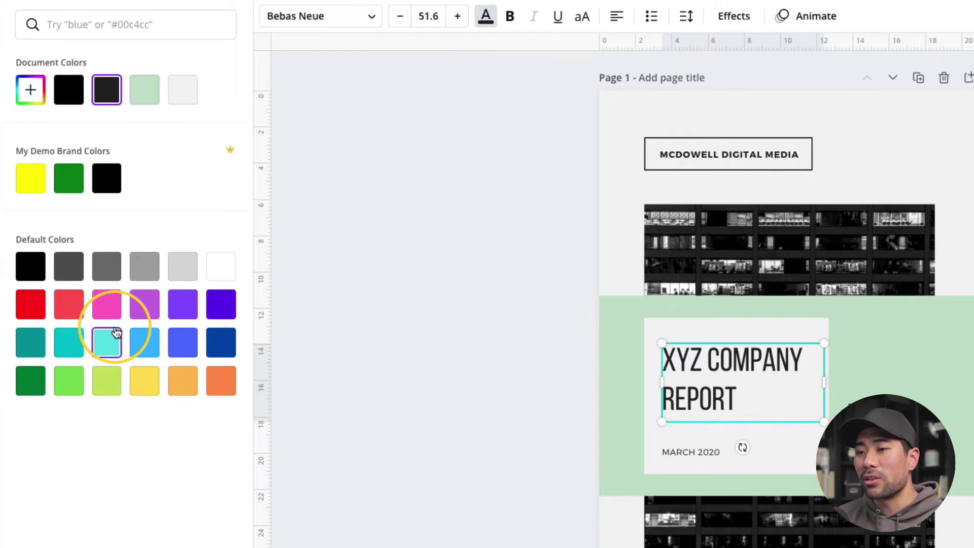
left_click(75, 300)
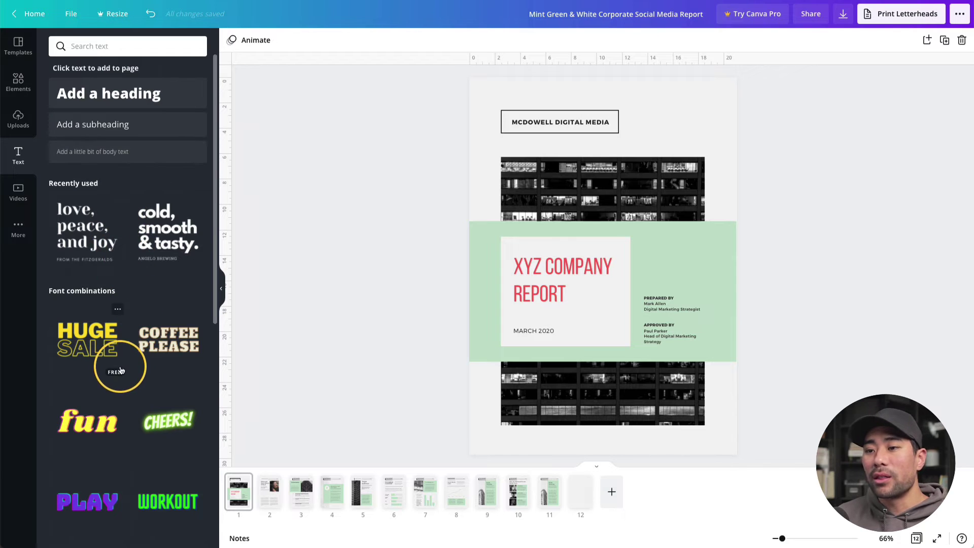
- Add the "cold, smooth & tasty." font combination to the blank page 2
scroll(108, 360, "down", 5)
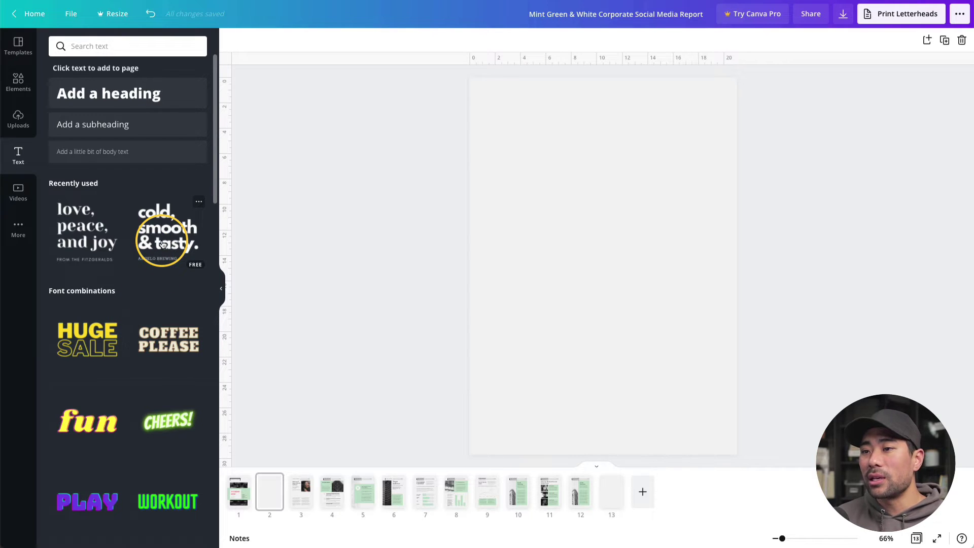
left_click(162, 244)
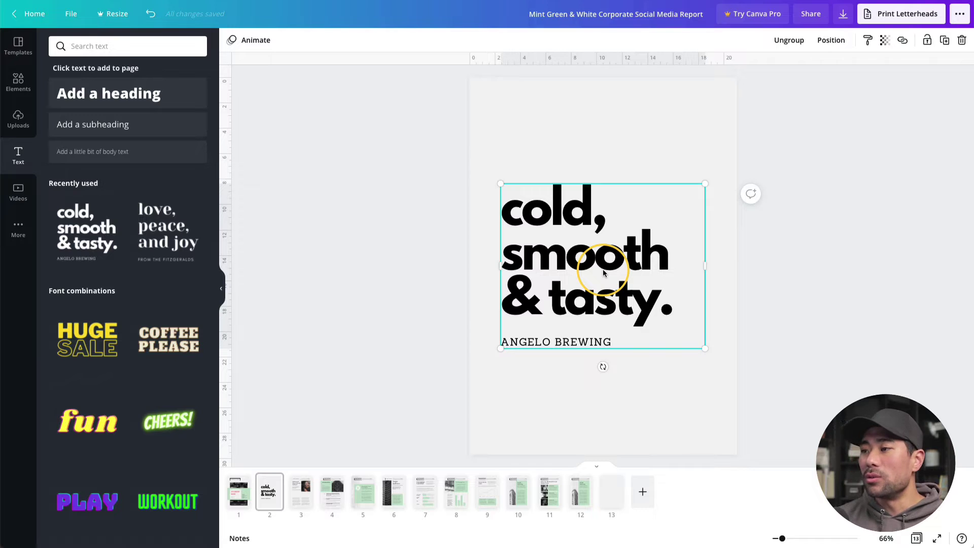
left_click(710, 300)
- Apply the Curve text effect to the "cold, smooth & tasty." heading with a curve value of 37
left_click(610, 285)
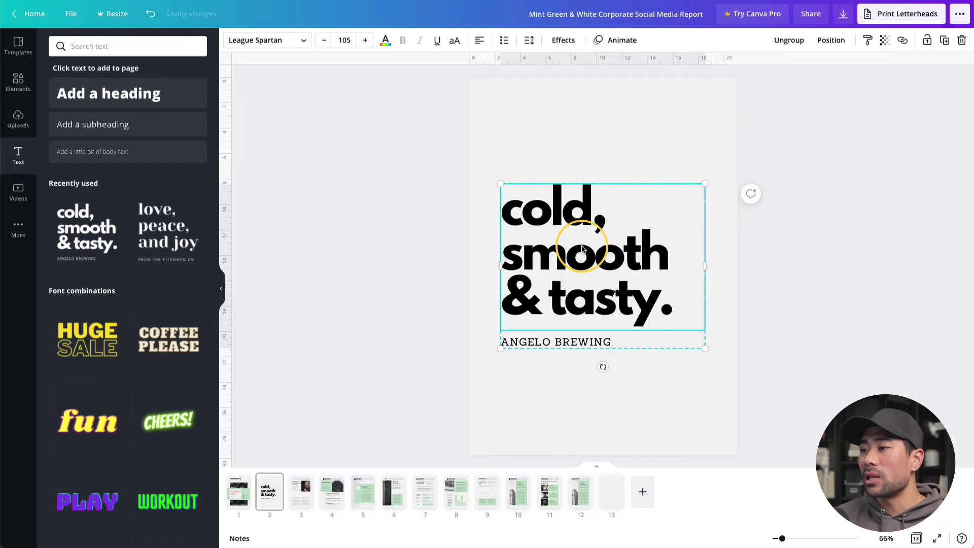
double_click(612, 239)
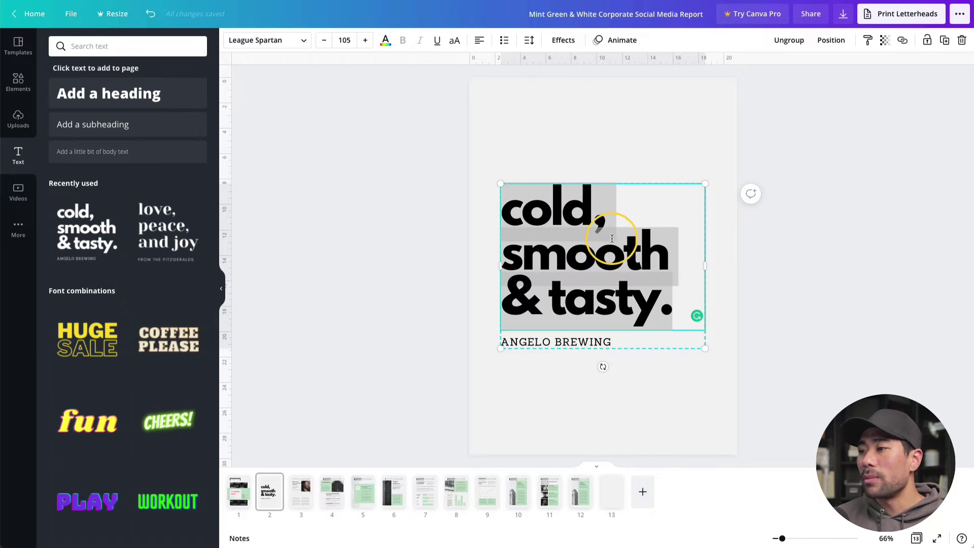
left_click(564, 45)
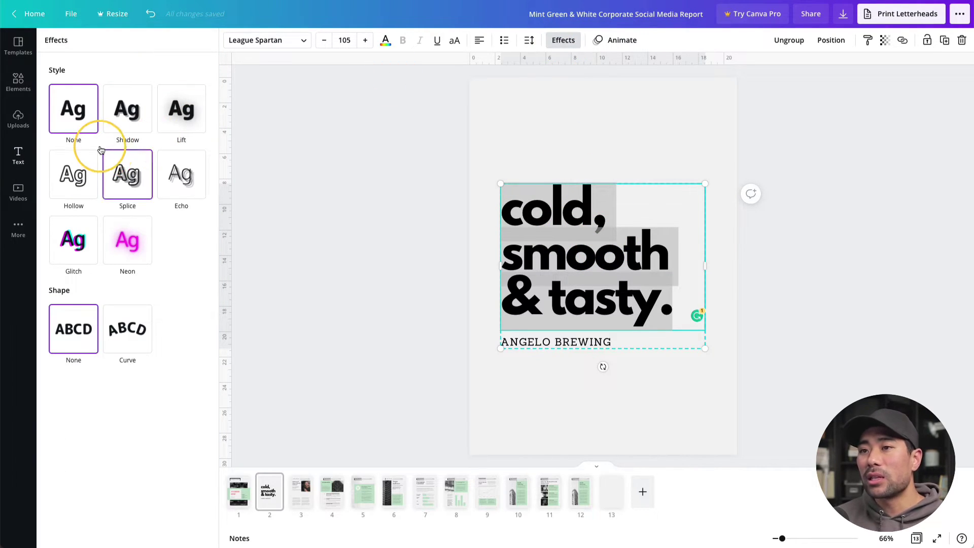
left_click(126, 336)
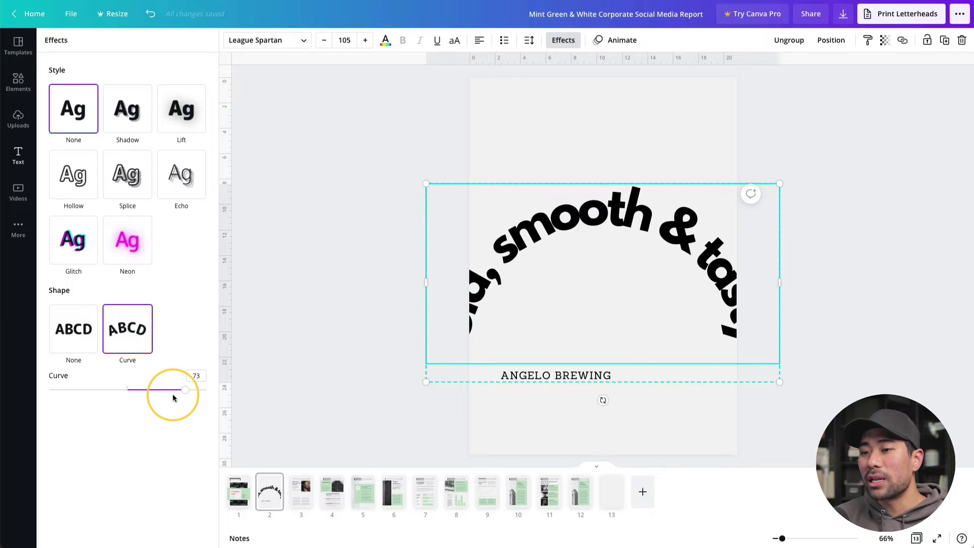
left_click_drag(187, 393, 156, 393)
- Set the font size of the curved "cold, smooth & tasty." text to 50
double_click(602, 213)
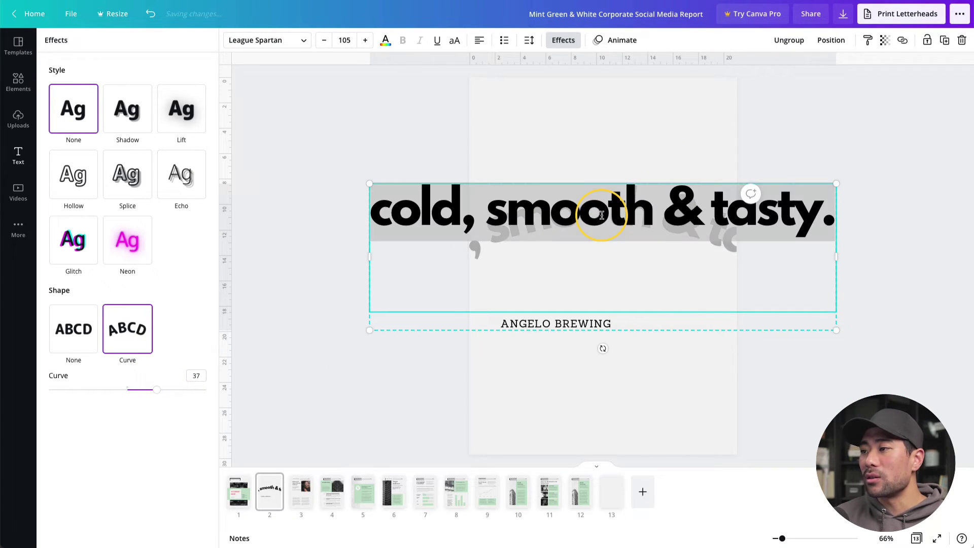
left_click(342, 42)
key("Return")
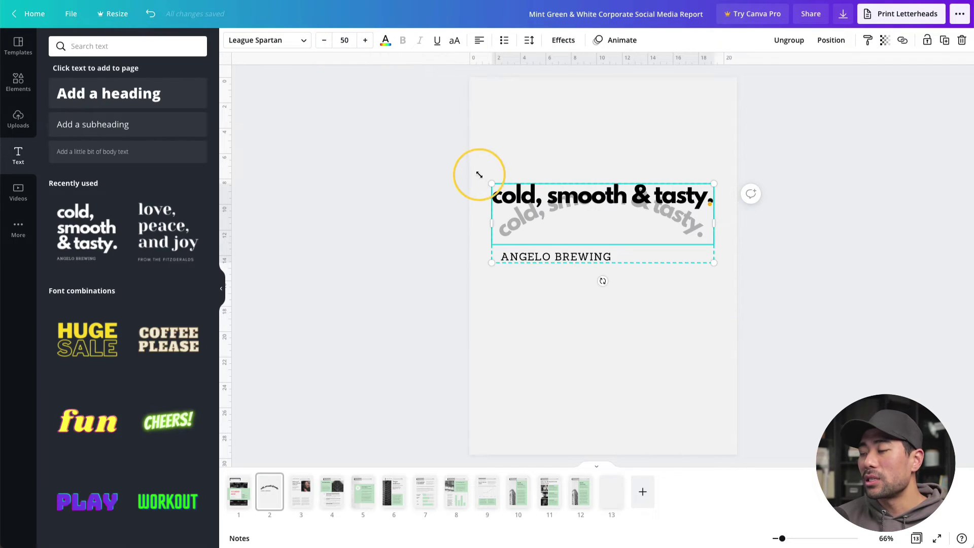
left_click(510, 151)
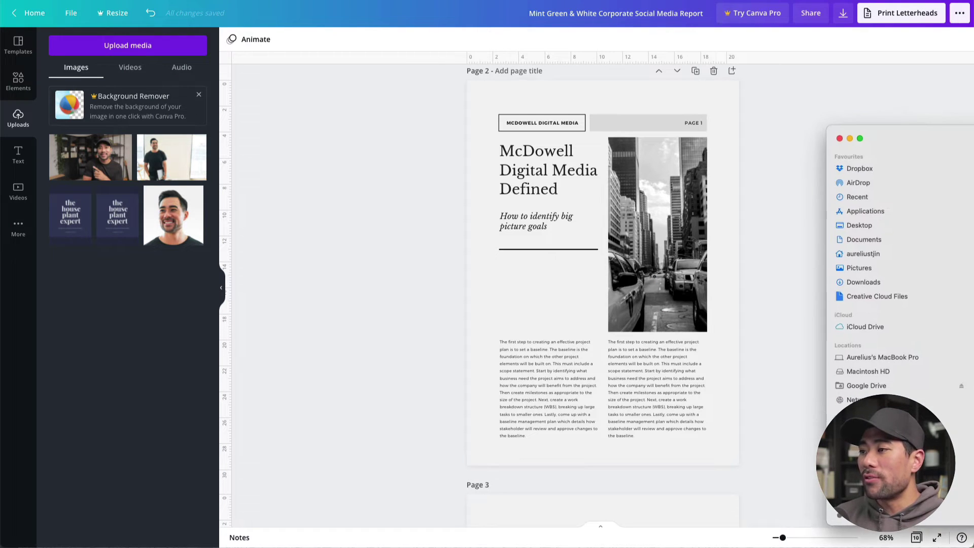
- Upload the image IMG_1960-2.jpg from the folder "untitled folder 2" to the design's media uploads
left_click_drag(973, 150, 682, 153)
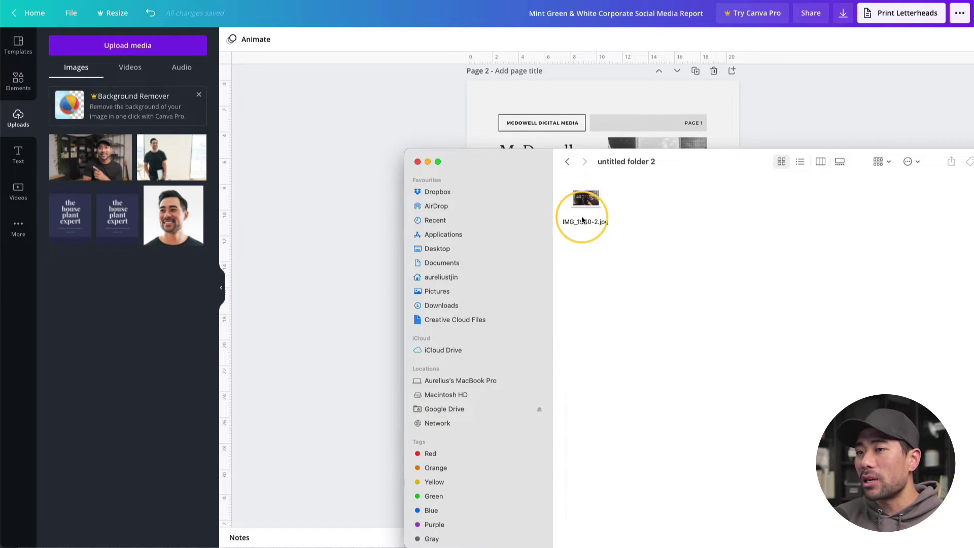
left_click(586, 197)
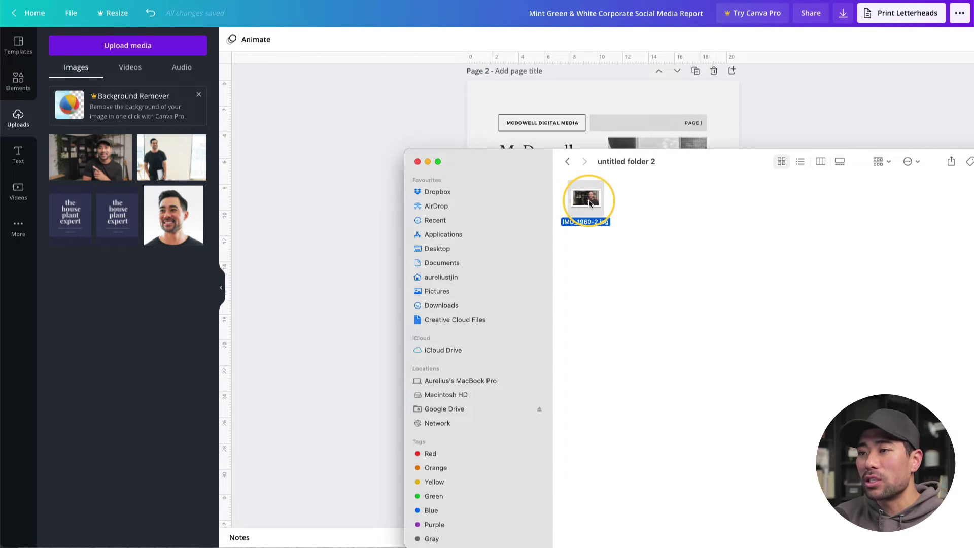
mouse_move(589, 203)
left_mouse_down()
mouse_move(204, 282)
mouse_move(124, 336)
mouse_move(600, 192)
mouse_move(587, 201)
left_mouse_up()
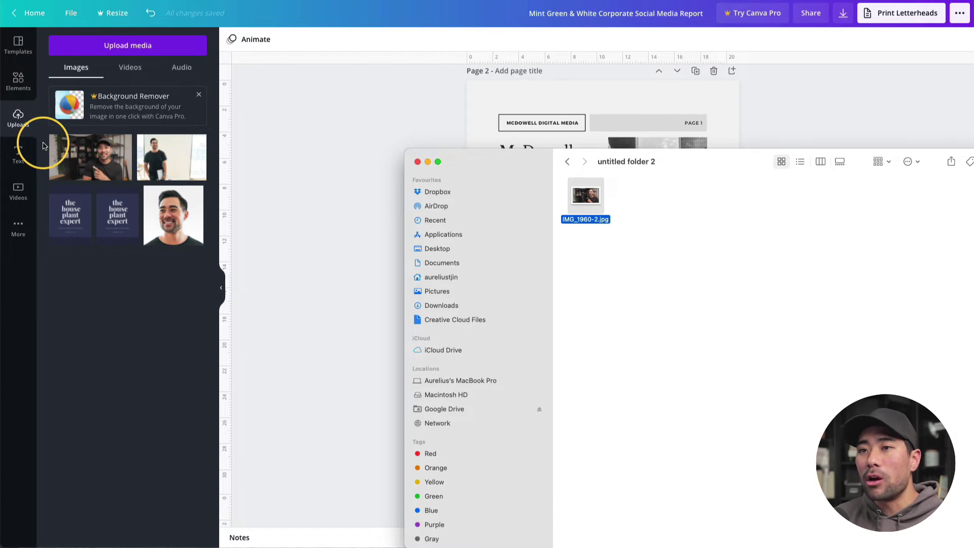
left_click(14, 126)
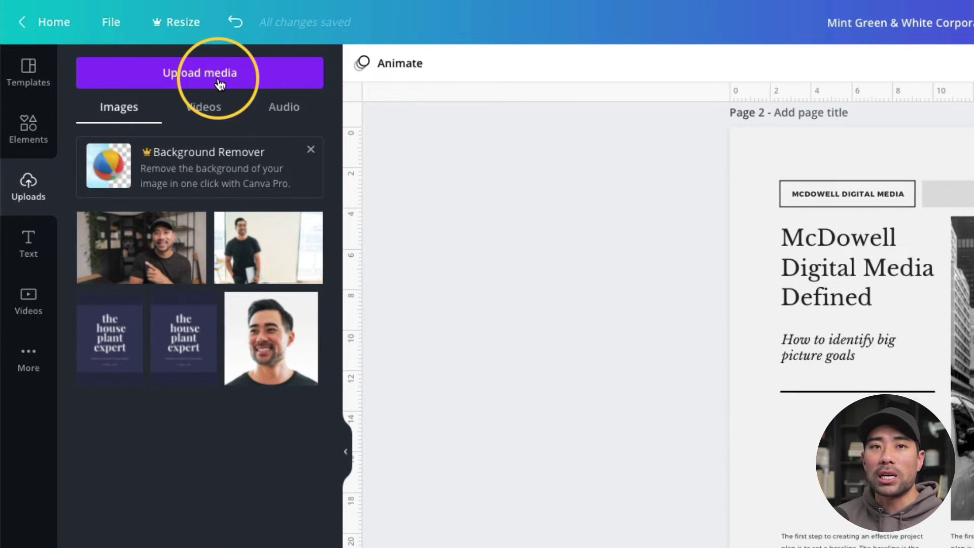
left_click(900, 306)
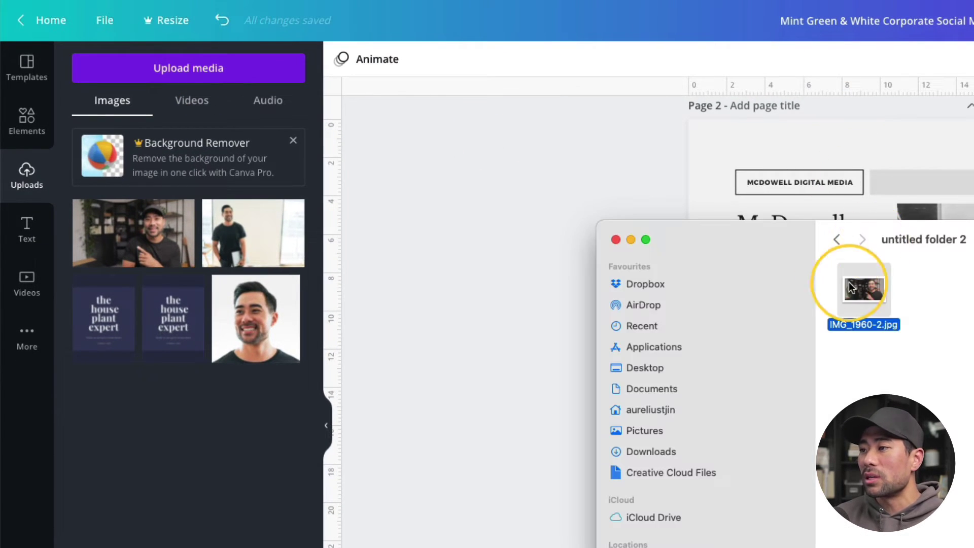
left_click_drag(852, 287, 218, 425)
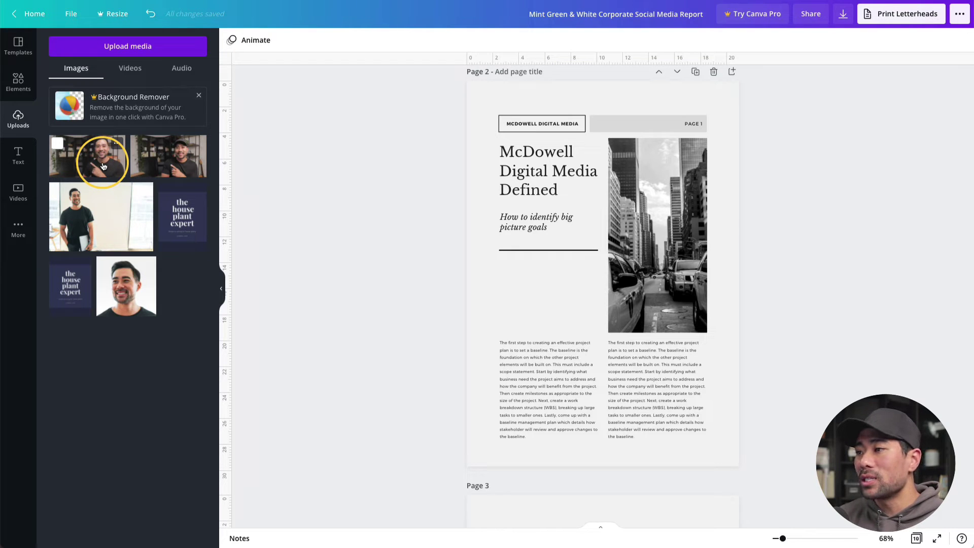
- Add the newly uploaded portrait photo to page 2, enlarge it and crop both of its sides
left_click(103, 166)
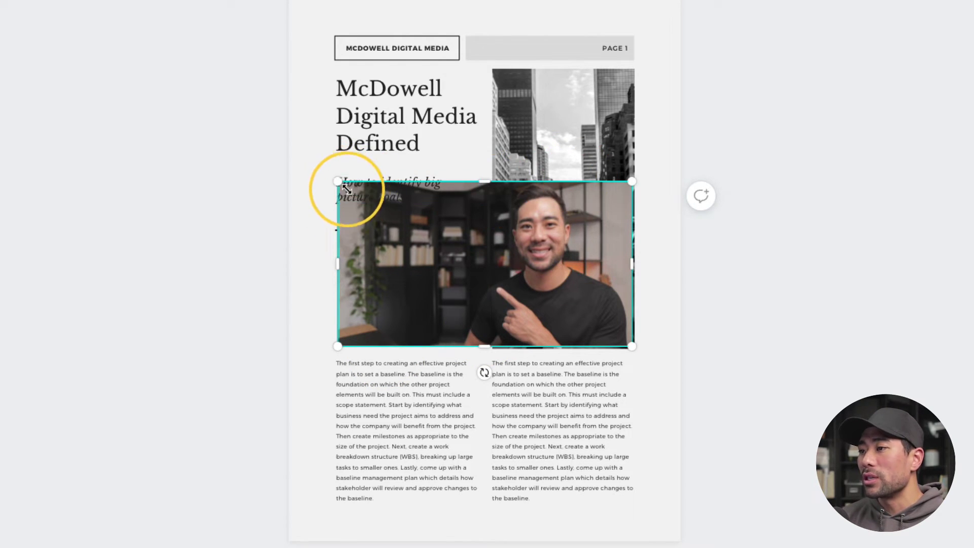
left_click_drag(350, 190, 301, 194)
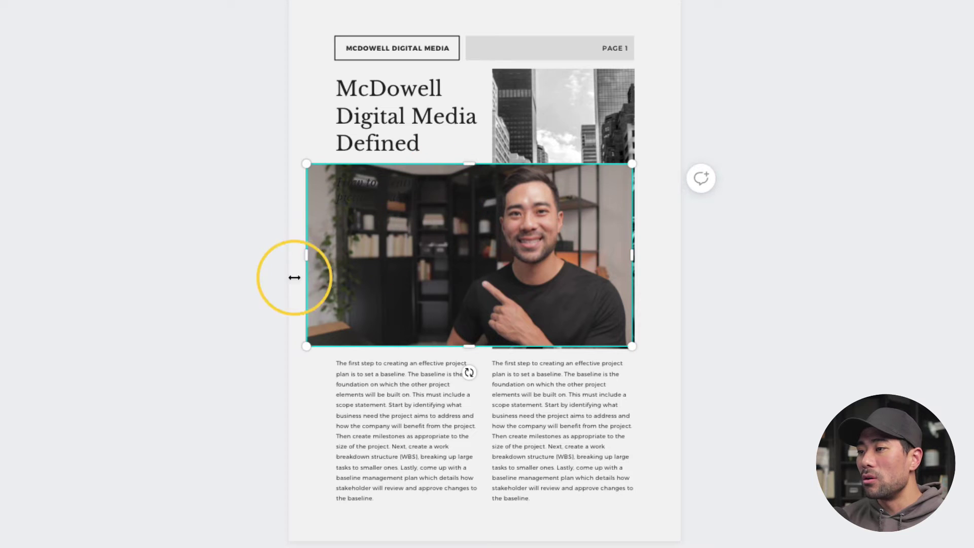
left_click_drag(310, 251, 442, 255)
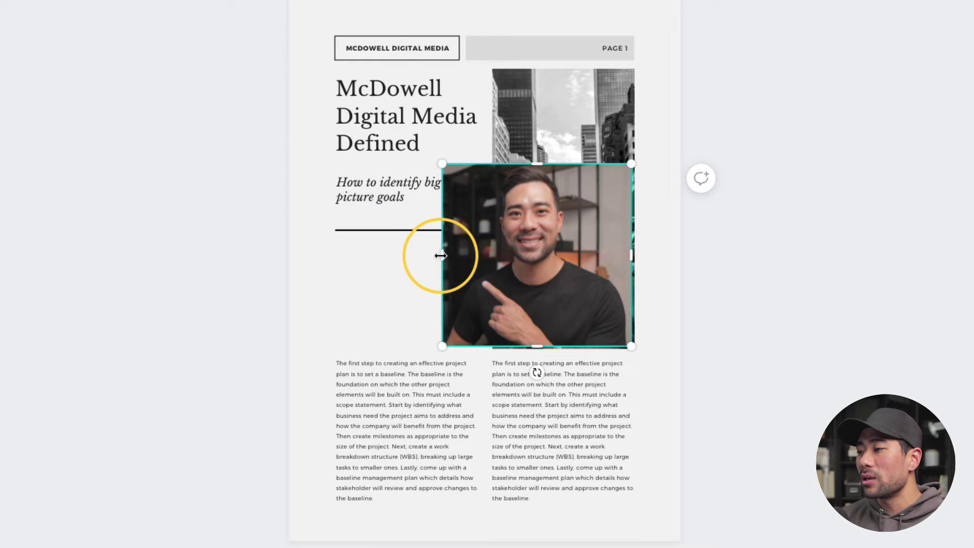
left_click_drag(634, 255, 596, 255)
- Delete the city photo and its frame from page 2 and place the cropped portrait beside the heading
mouse_move(539, 284)
left_mouse_down()
mouse_move(575, 285)
mouse_move(468, 292)
mouse_move(473, 282)
mouse_move(561, 256)
mouse_move(542, 271)
mouse_move(409, 278)
mouse_move(565, 278)
mouse_move(497, 284)
mouse_move(549, 275)
left_mouse_up()
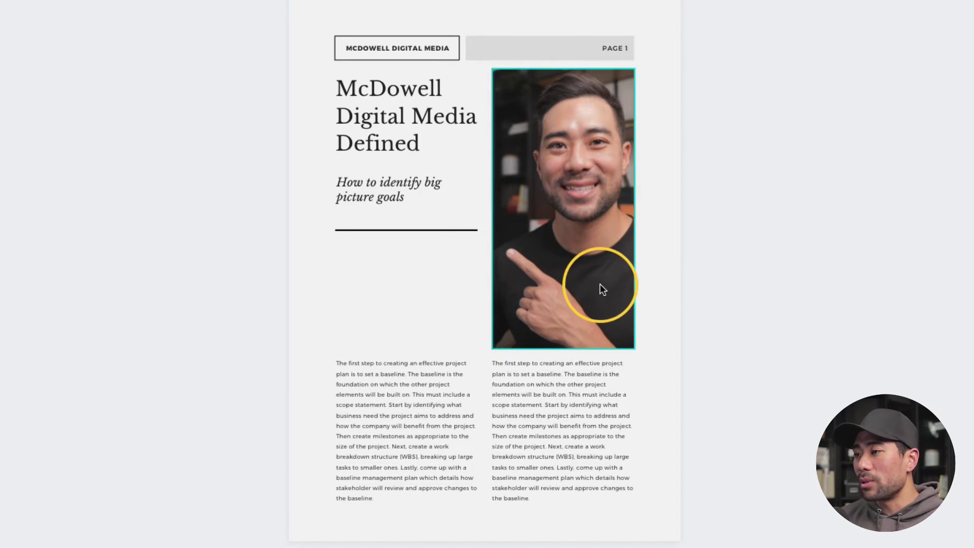
left_click_drag(600, 286, 486, 329)
left_click(560, 110)
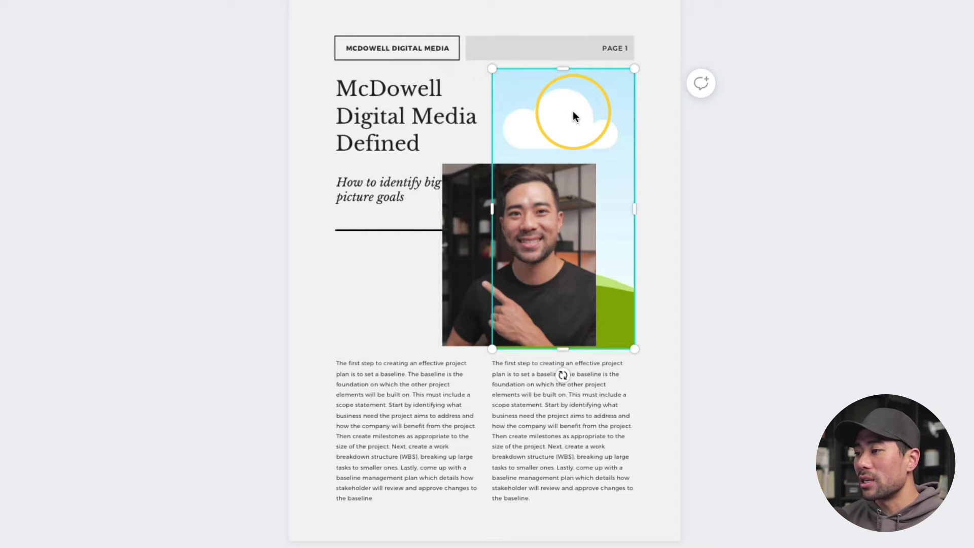
key("Delete")
left_click_drag(514, 233, 558, 146)
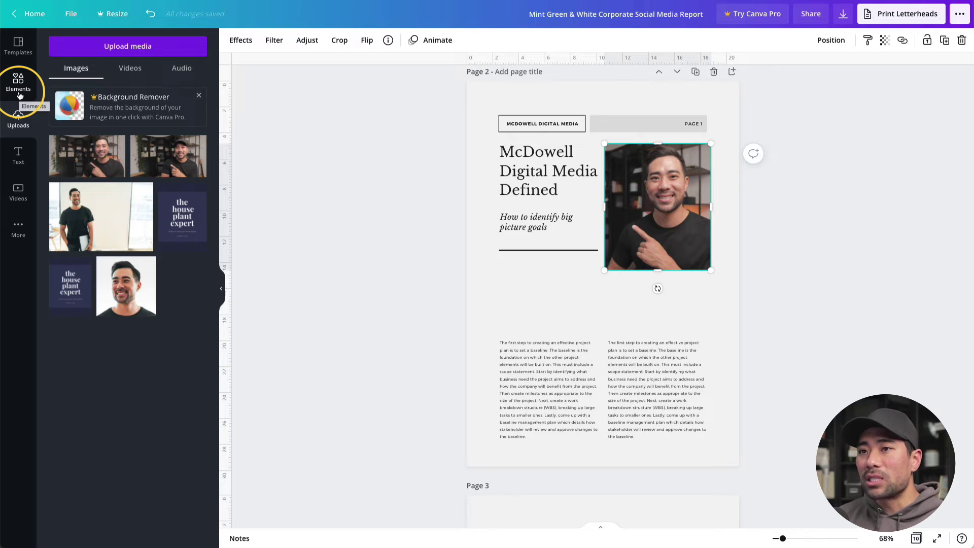
- Browse the elements library and search it for flowers
left_click(18, 94)
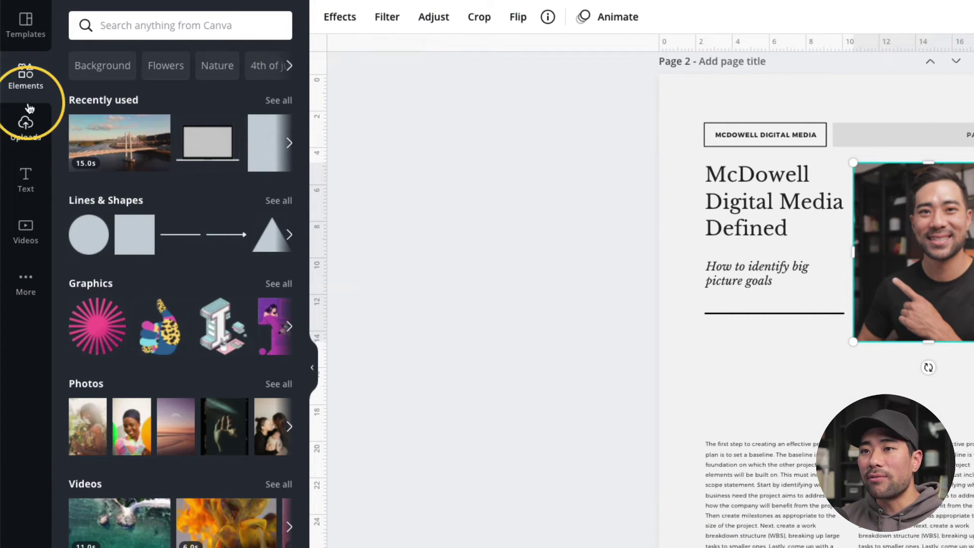
scroll(207, 374, "down", 2)
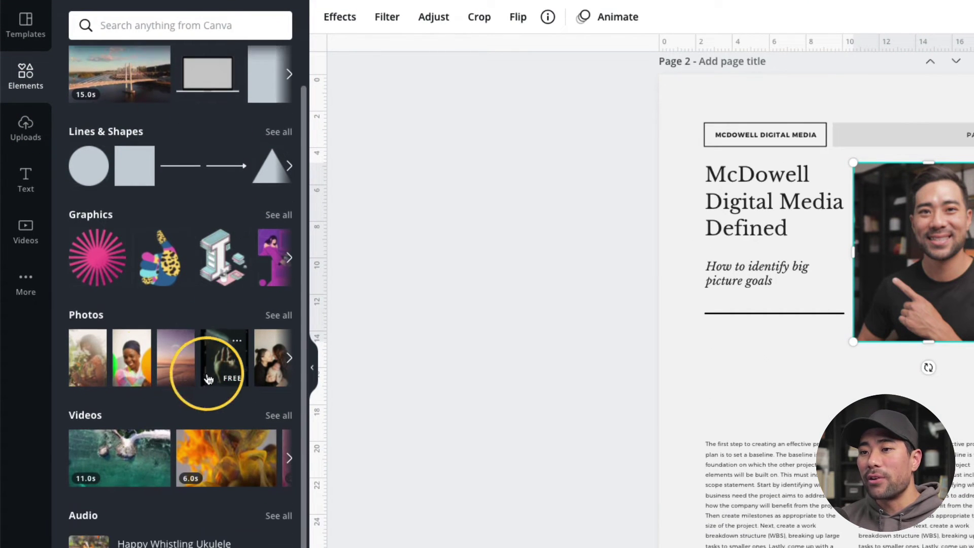
scroll(111, 420, "up", 2)
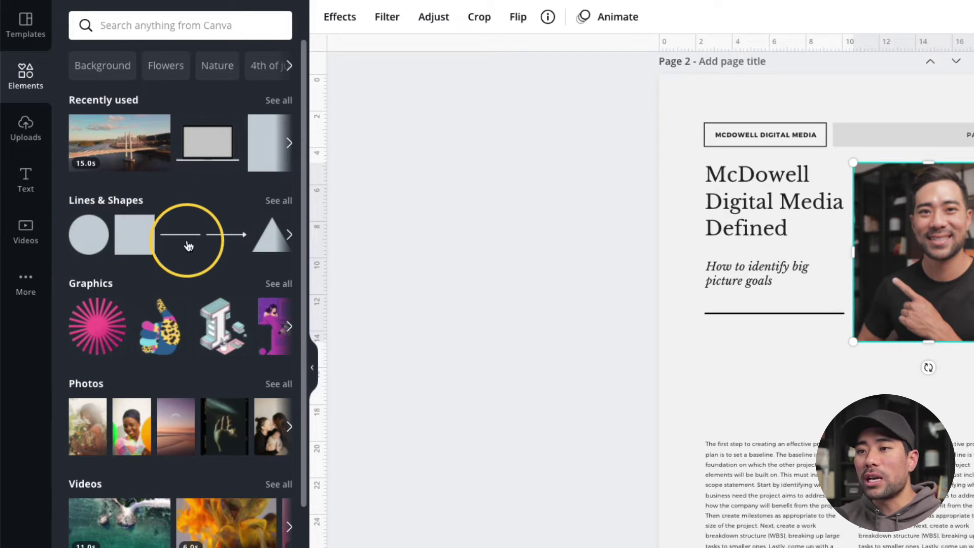
left_click(160, 30)
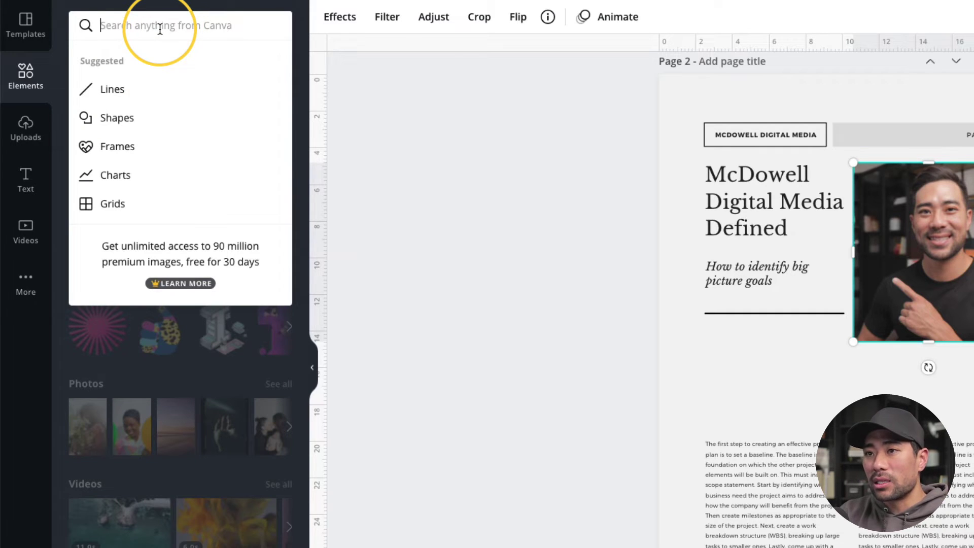
type("flowers")
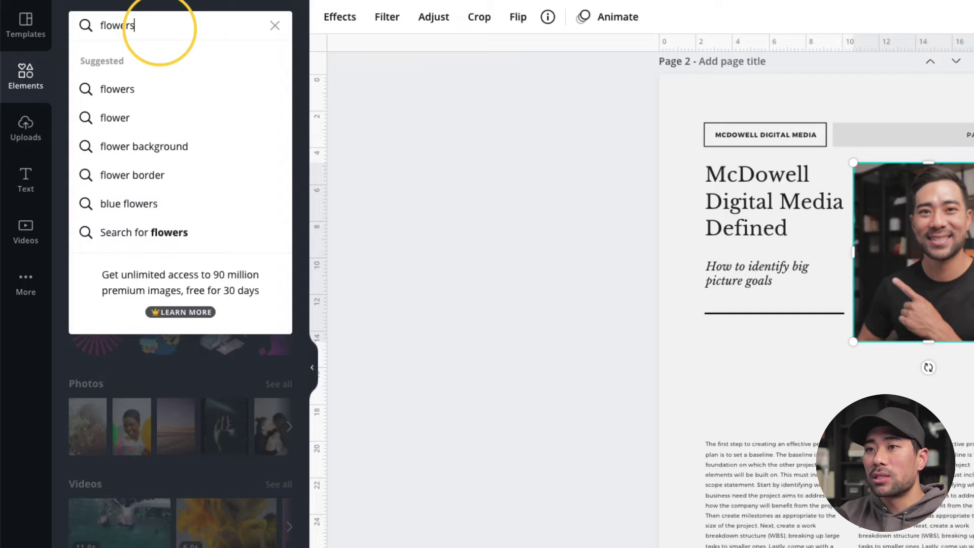
key("Return")
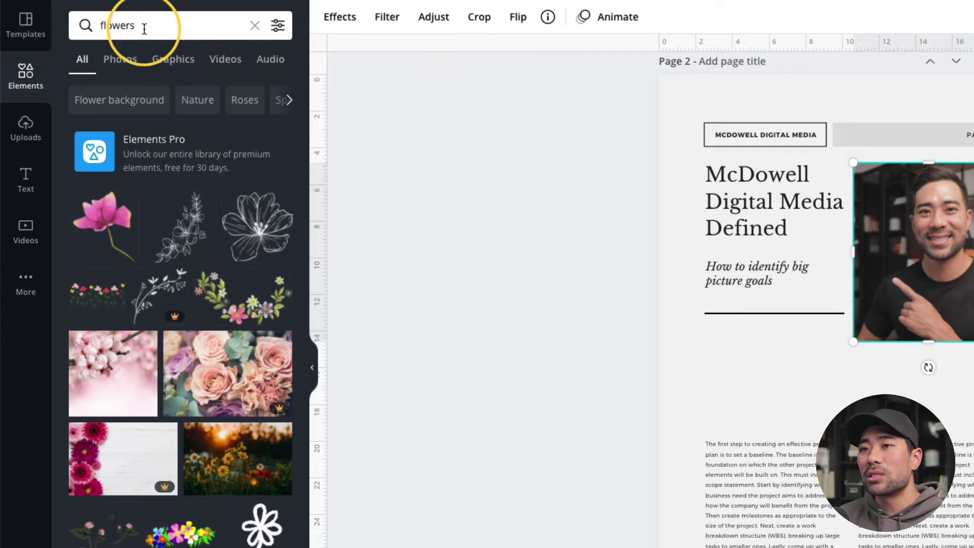
- Narrow the elements search to red flowers
left_click(99, 25)
type("re")
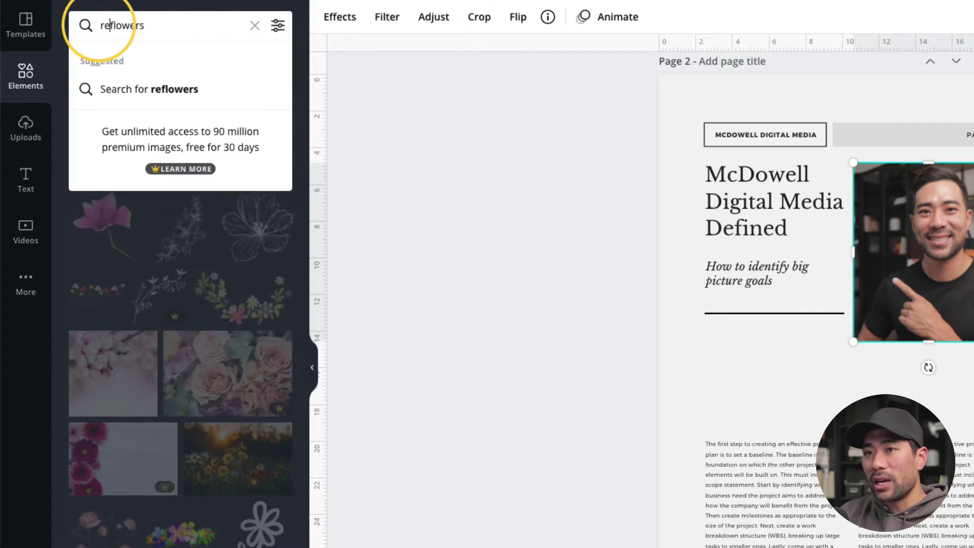
type("d")
key("Return")
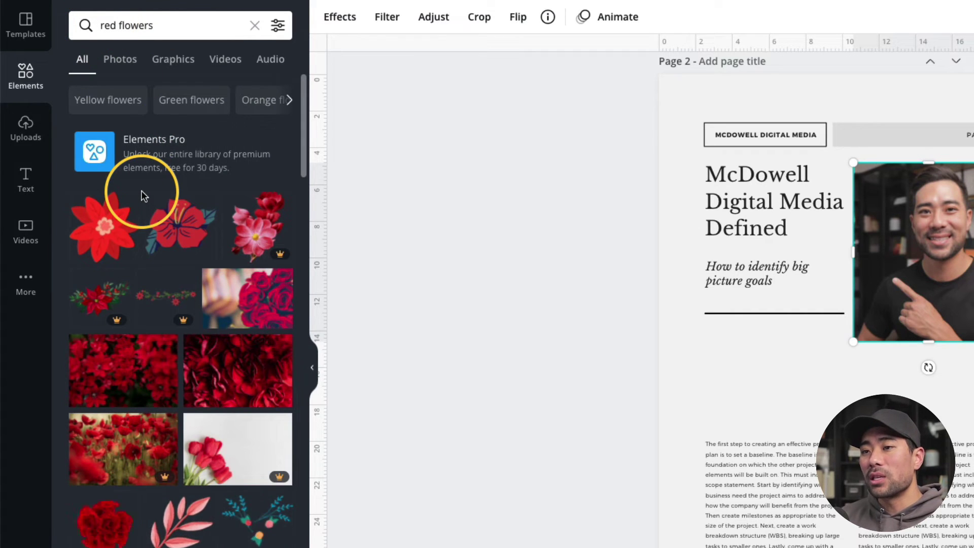
- Search the elements library for coffee
left_click(159, 24)
type("coffee")
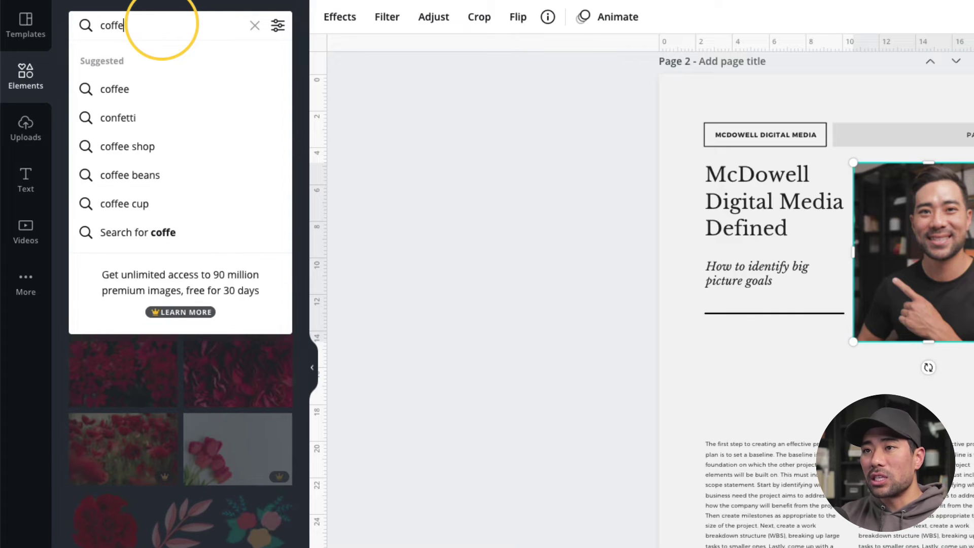
key("Return")
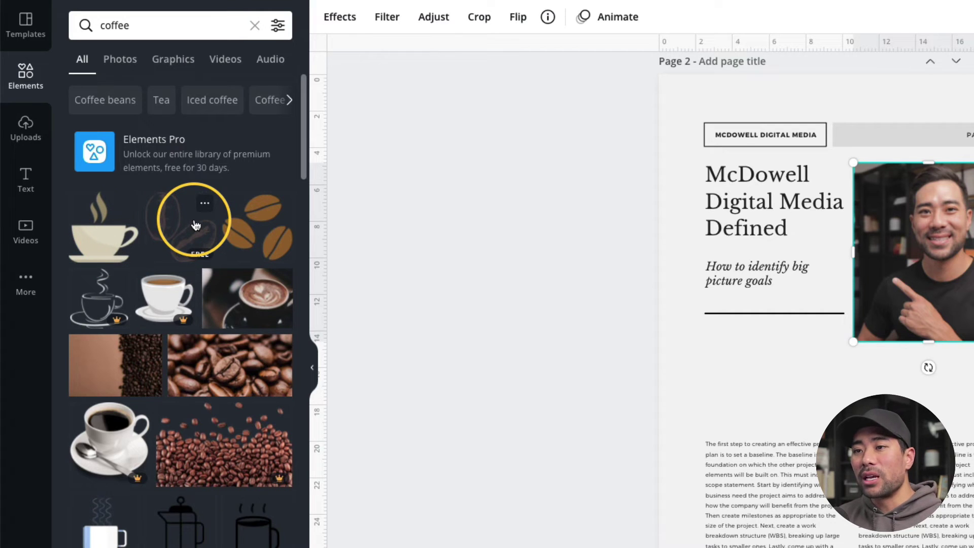
- Try out the premium white coffee cup graphic on page 2 and delete it
left_click(164, 310)
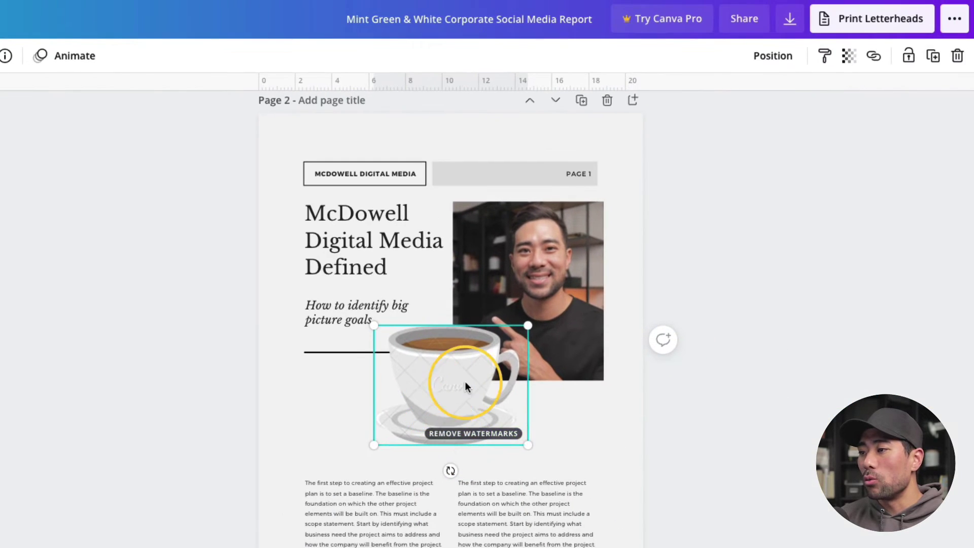
left_click(646, 404)
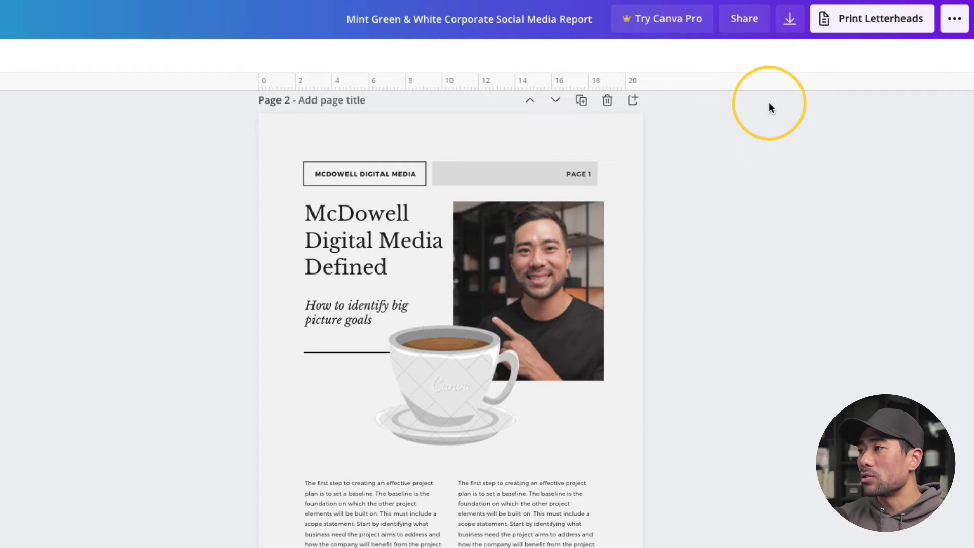
left_click(789, 20)
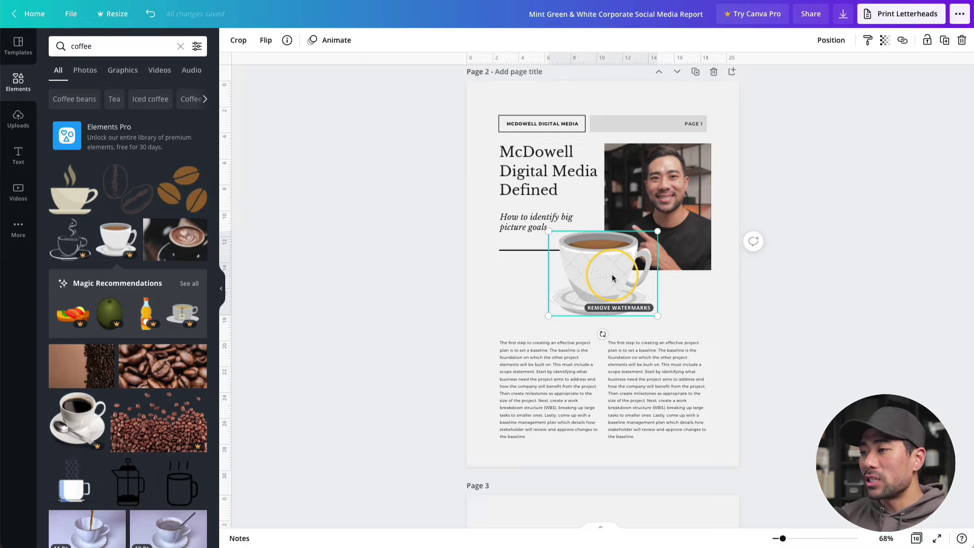
key("Delete")
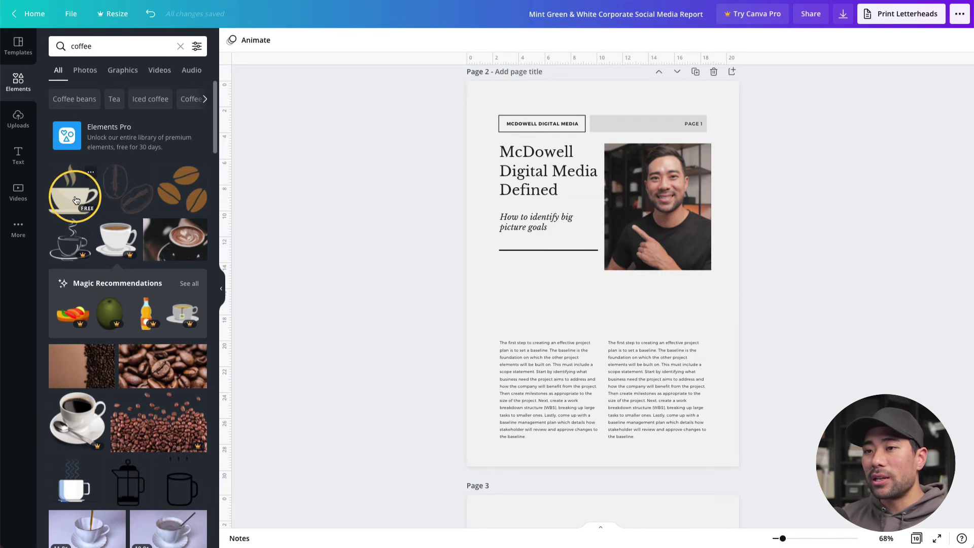
- Place the free beige coffee cup graphic overlapping the portrait photo on page 2 and send it one layer backward
left_click_drag(74, 199, 524, 208)
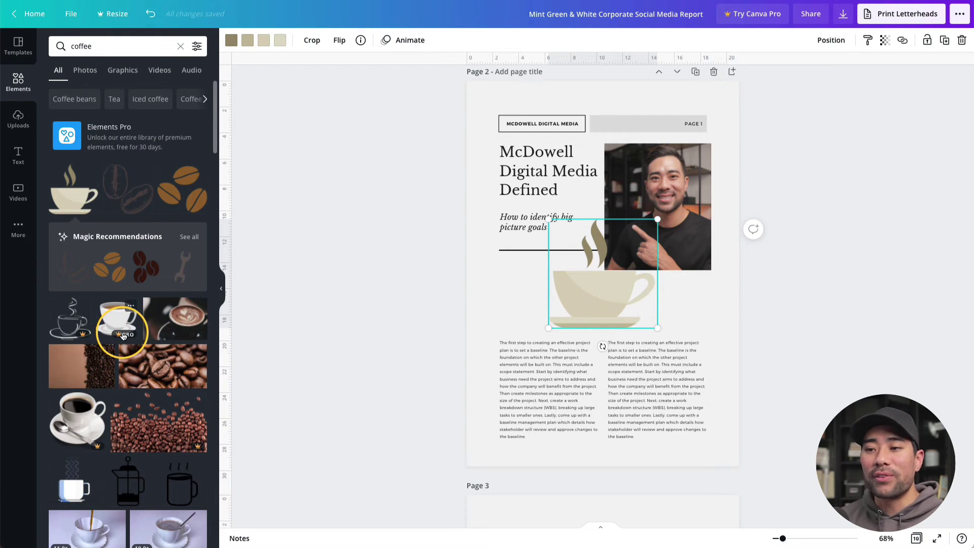
left_click_drag(592, 307, 624, 261)
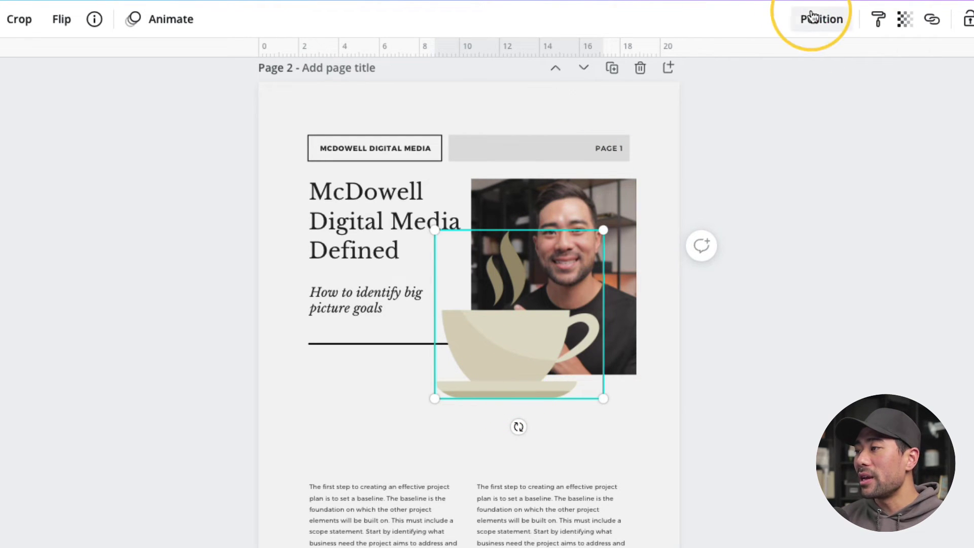
left_click(819, 27)
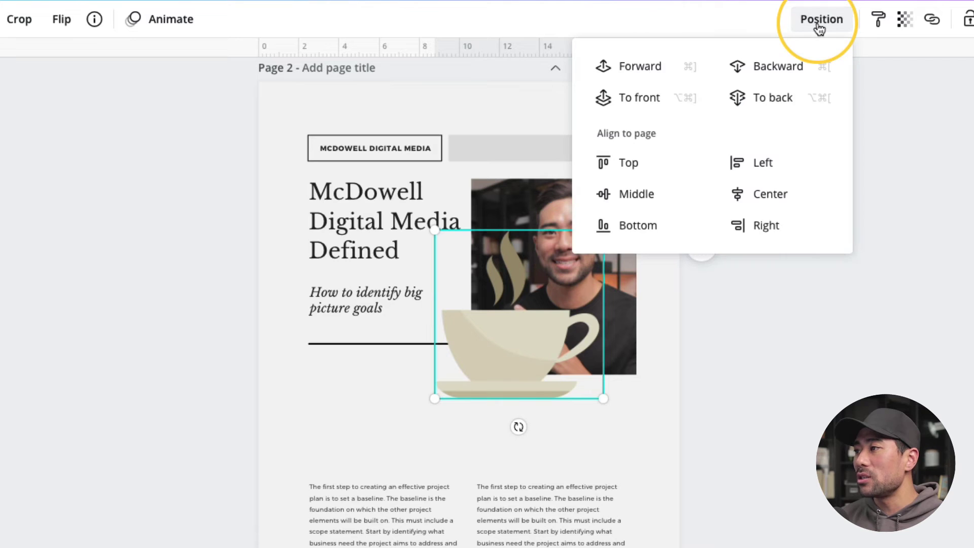
left_click(780, 77)
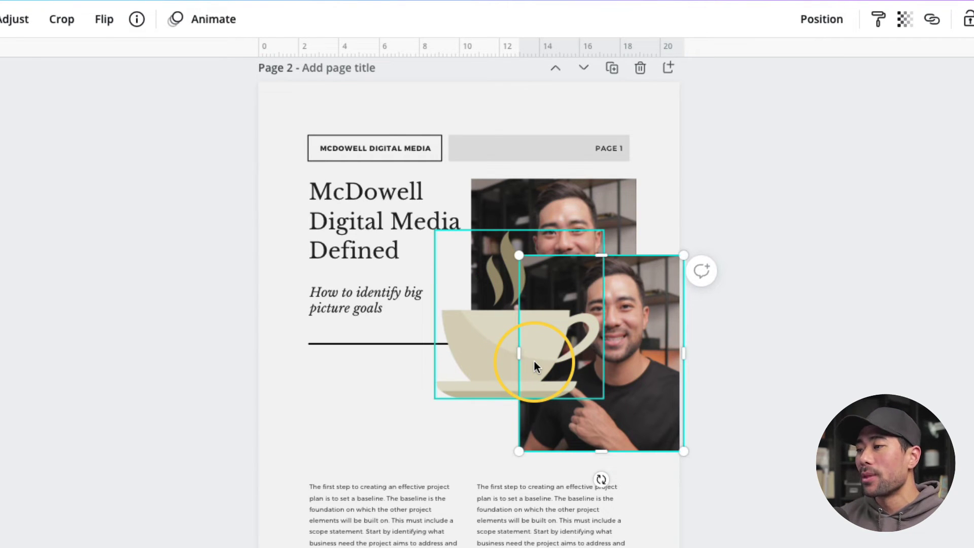
- Send the coffee cup one layer backward behind the overlapping portrait copy and bring it to the front again
left_click(480, 361)
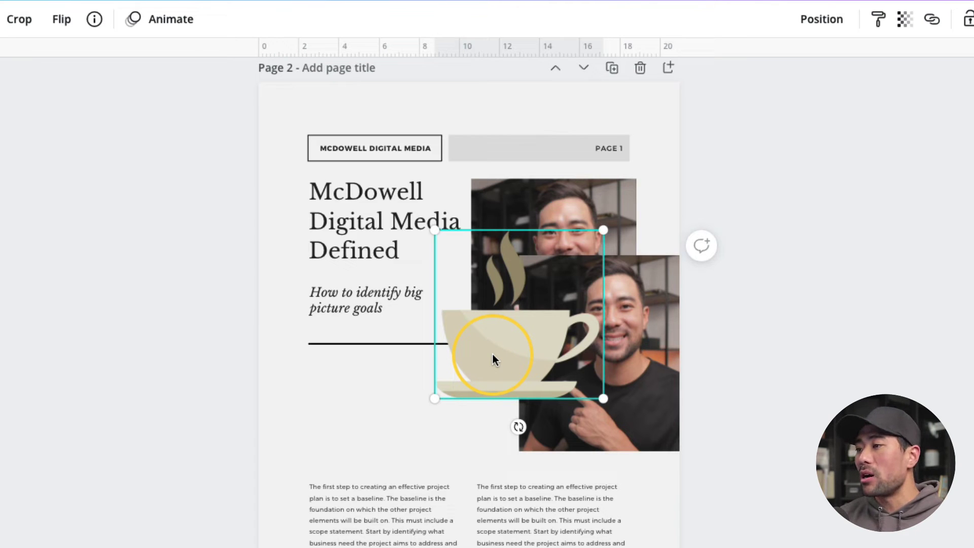
left_click(823, 21)
left_click(777, 71)
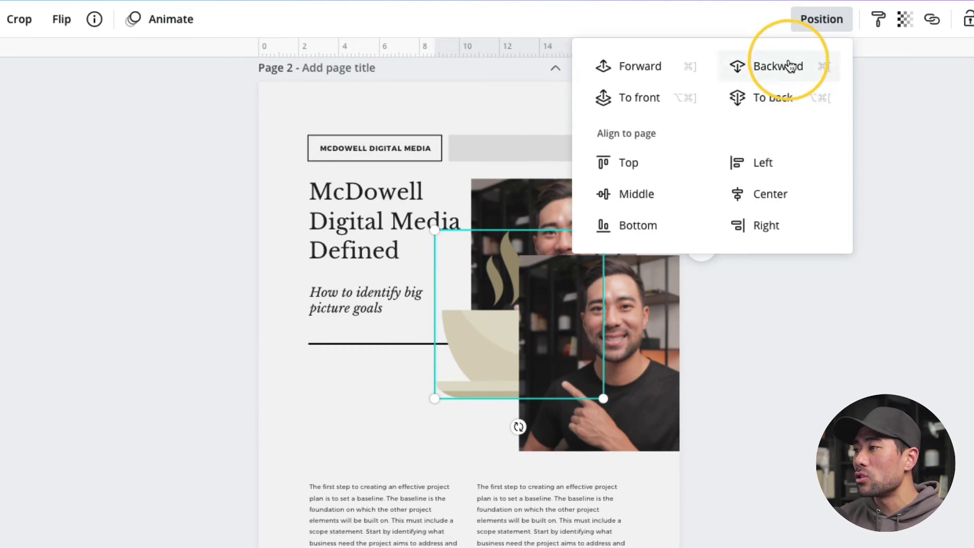
key("alt+super+bracketright")
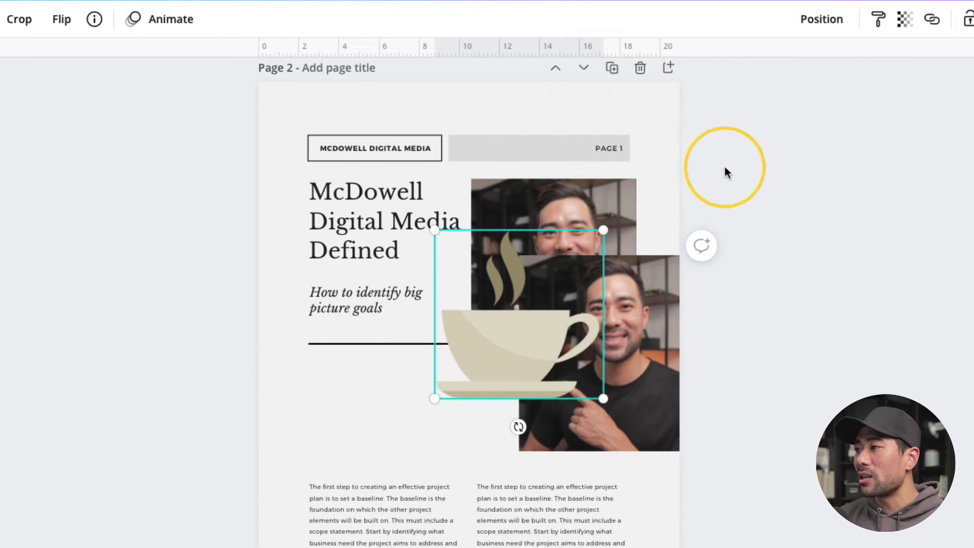
- Send the coffee cup to the back of all layers on page 2
left_click(821, 20)
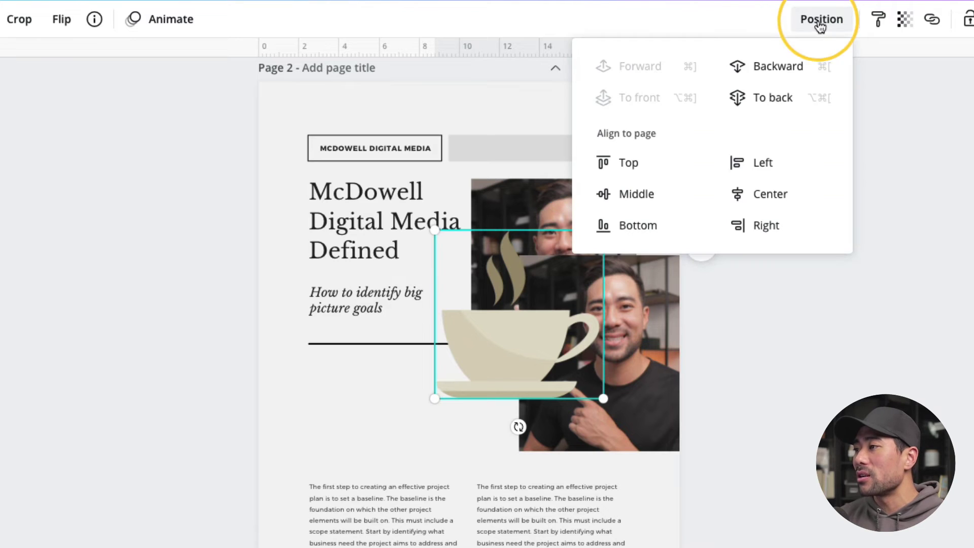
left_click(766, 98)
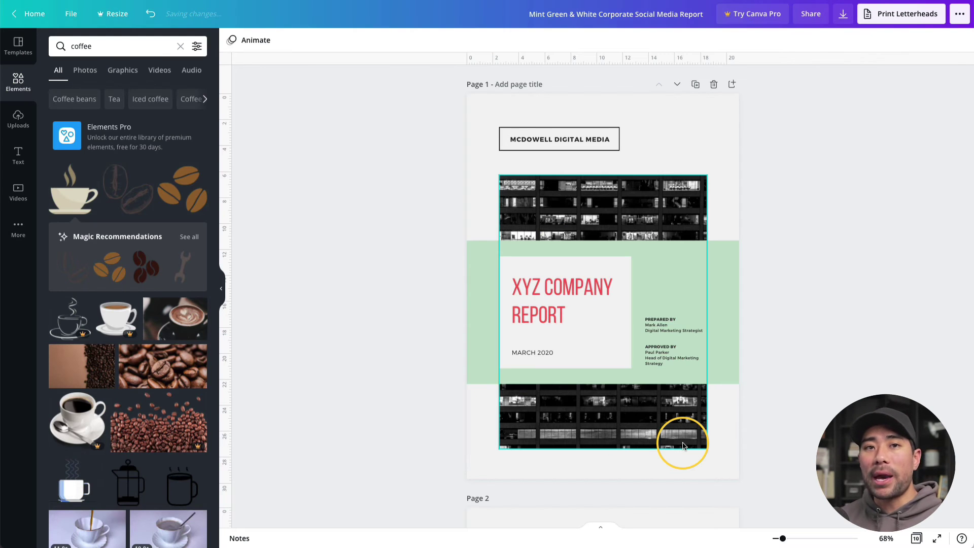
- Add a blank page at the end of the report and duplicate the Social Listening page, page 9
scroll(683, 445, "down", 20)
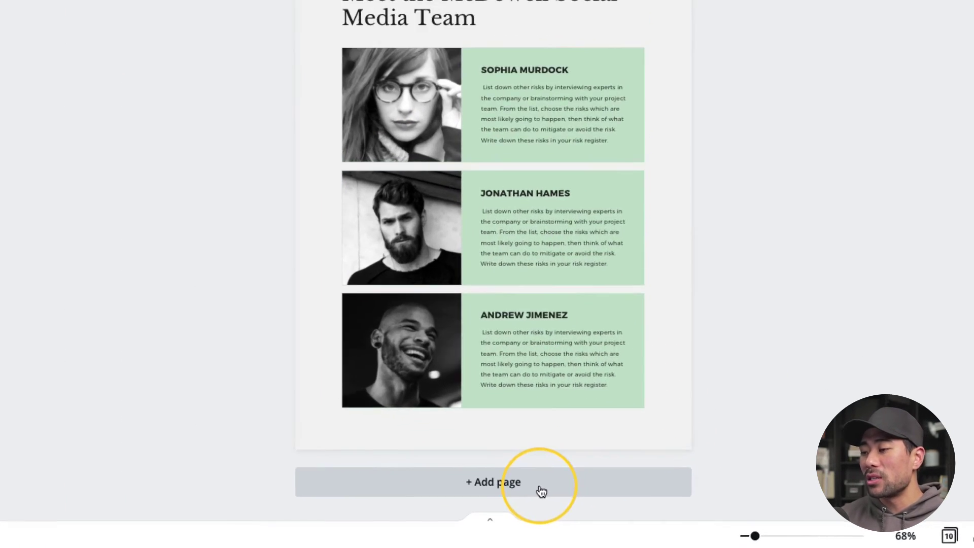
left_click(477, 483)
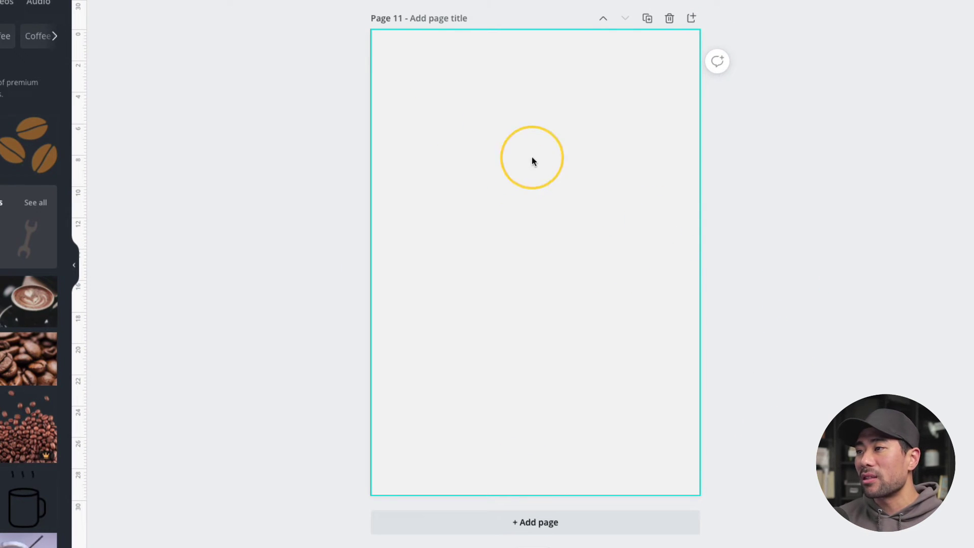
scroll(641, 217, "up", 3)
scroll(641, 219, "up", 1)
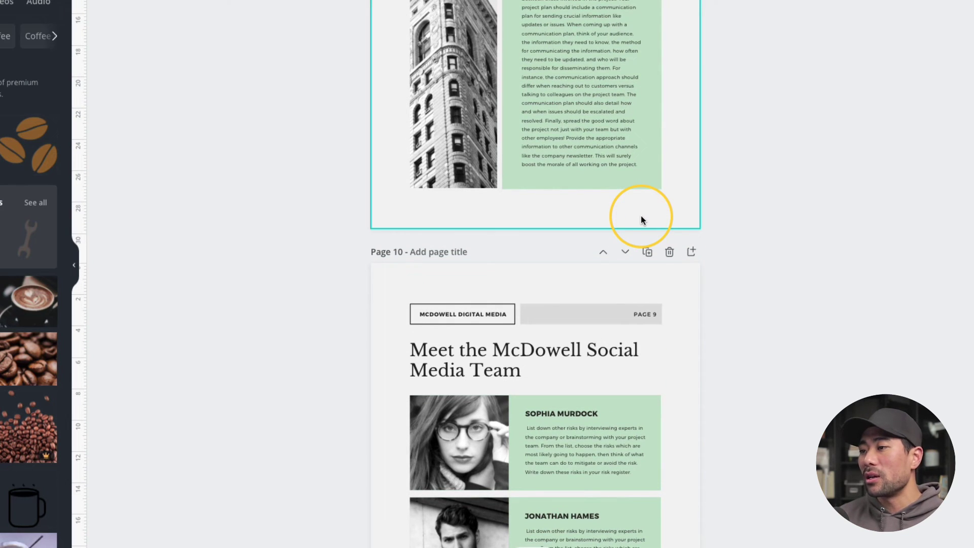
scroll(734, 314, "up", 5)
scroll(734, 314, "up", 1)
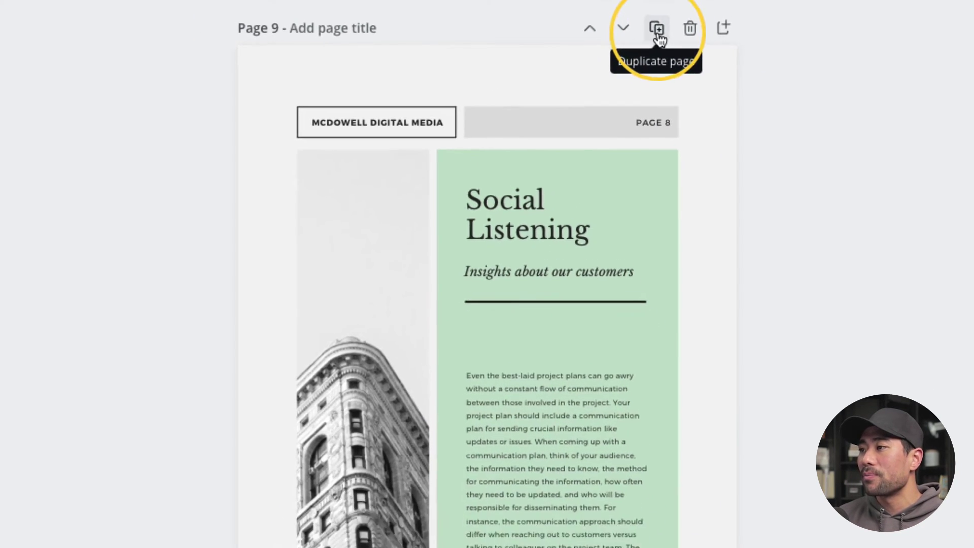
left_click(680, 28)
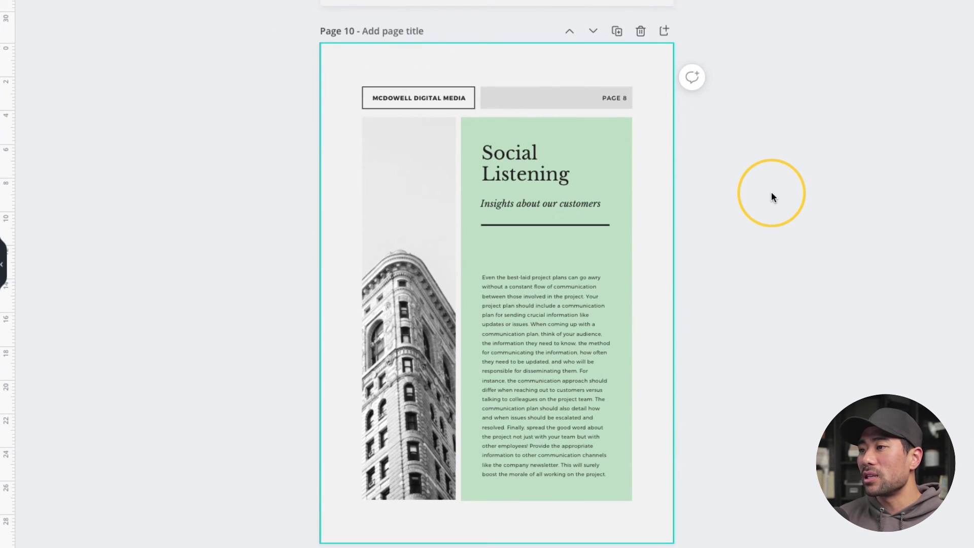
- Move the duplicated Social Listening page down two places to page 12 and undo both moves
scroll(771, 191, "up", 8)
scroll(619, 210, "down", 10)
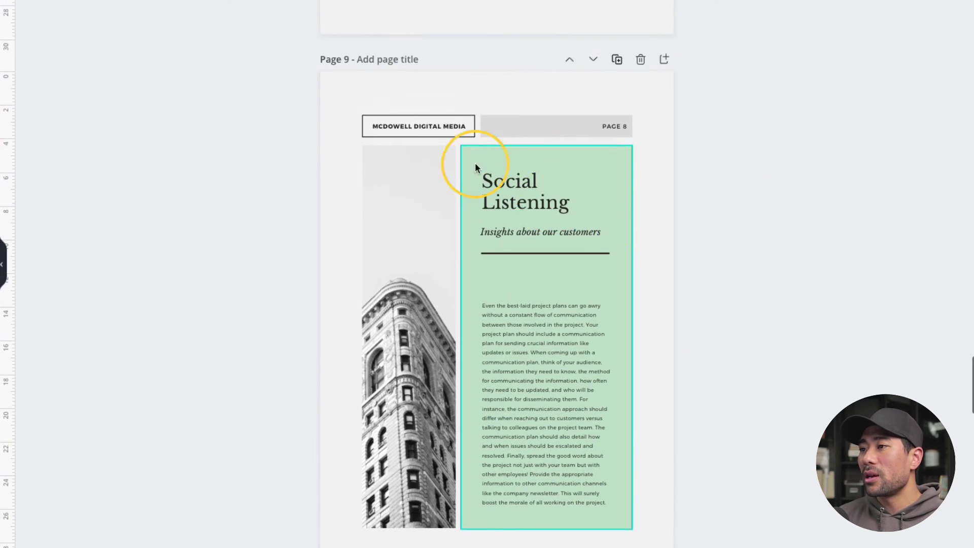
scroll(506, 260, "up", 2)
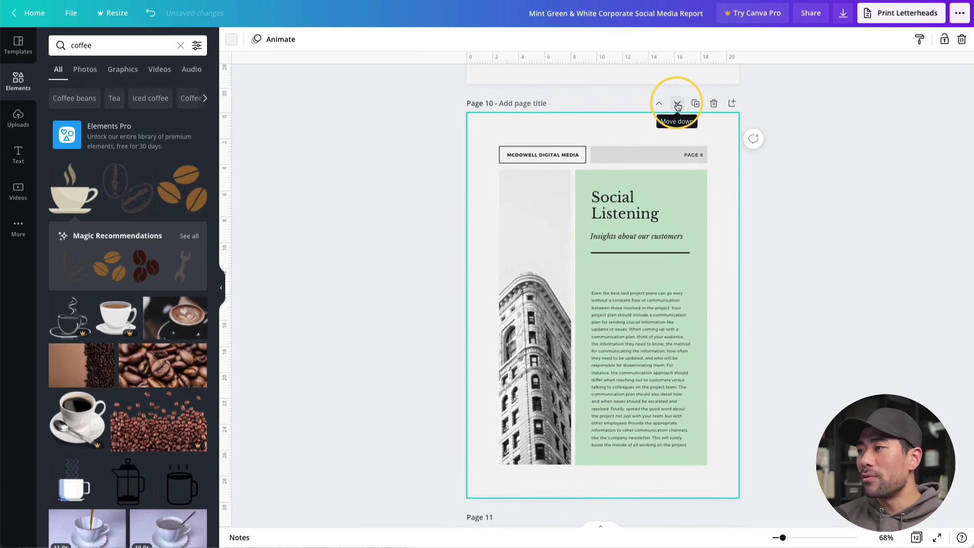
left_click(594, 27)
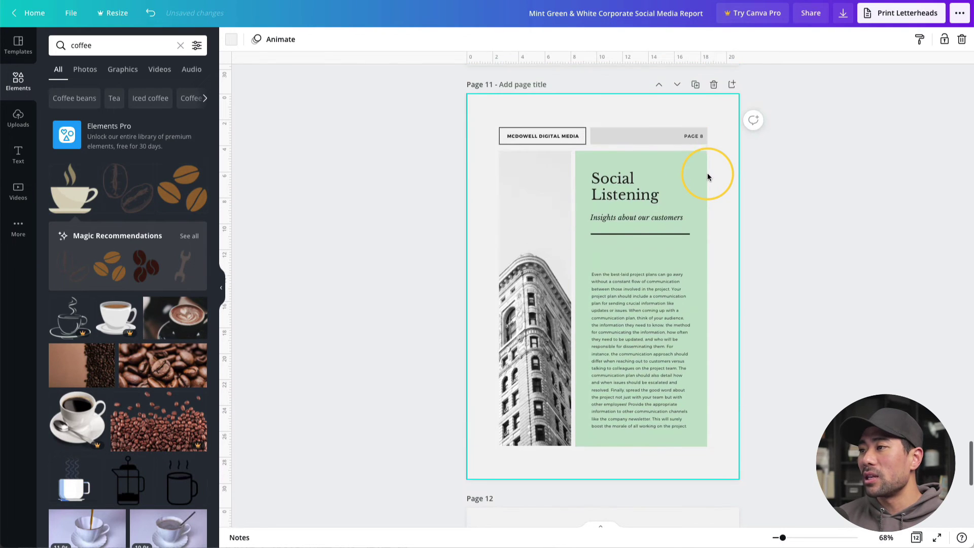
left_click(677, 85)
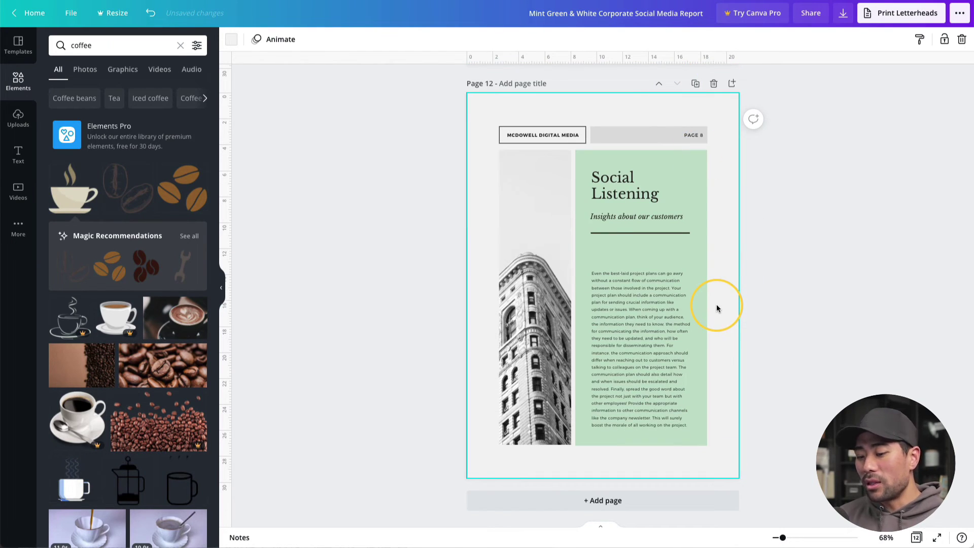
key("ctrl+z")
key("ctrl+z")
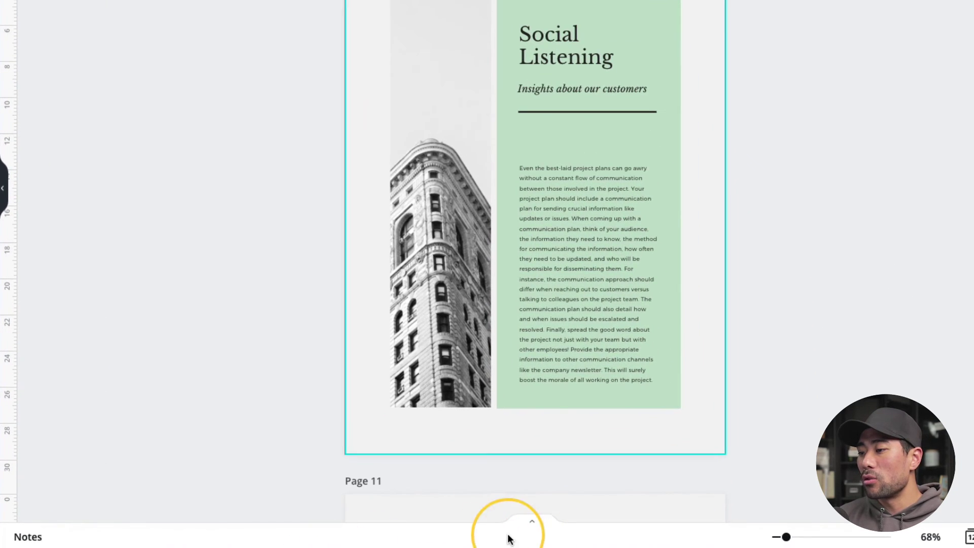
- Show the page thumbnails and rearrange the order of the report's pages among them
left_click(534, 526)
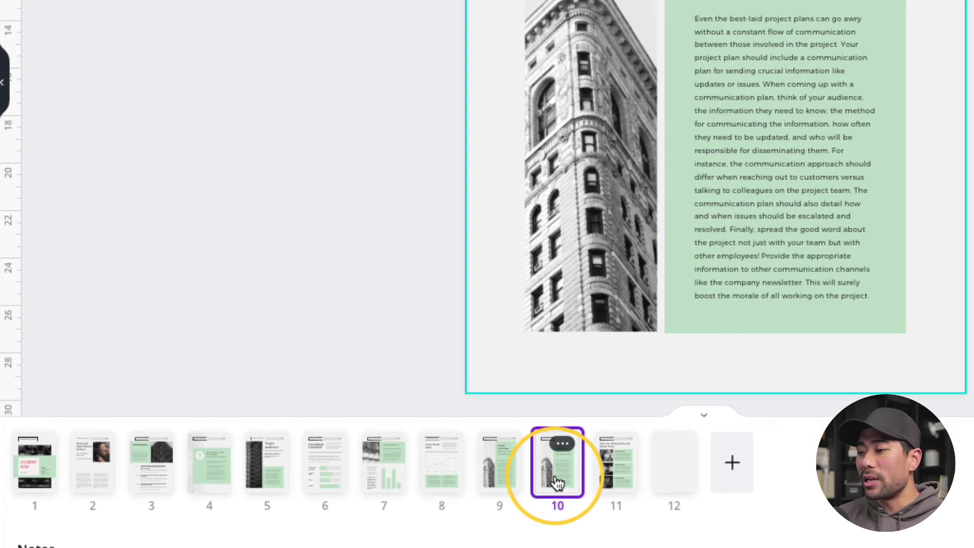
left_click_drag(419, 473, 502, 478)
left_click_drag(672, 469, 694, 483)
left_click_drag(693, 480, 693, 478)
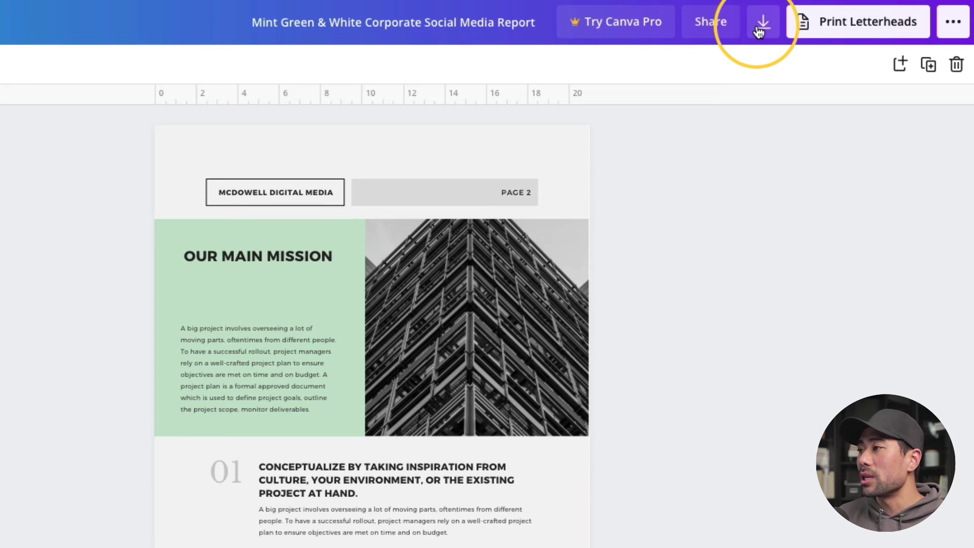
- Set the report's download file type to PDF Standard and go through the page selection for the export
left_click(761, 26)
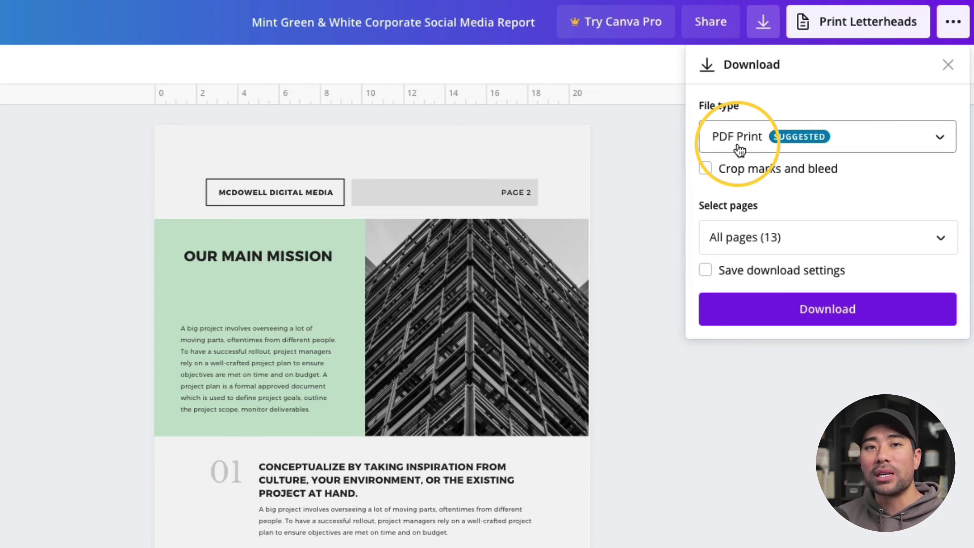
left_click(739, 150)
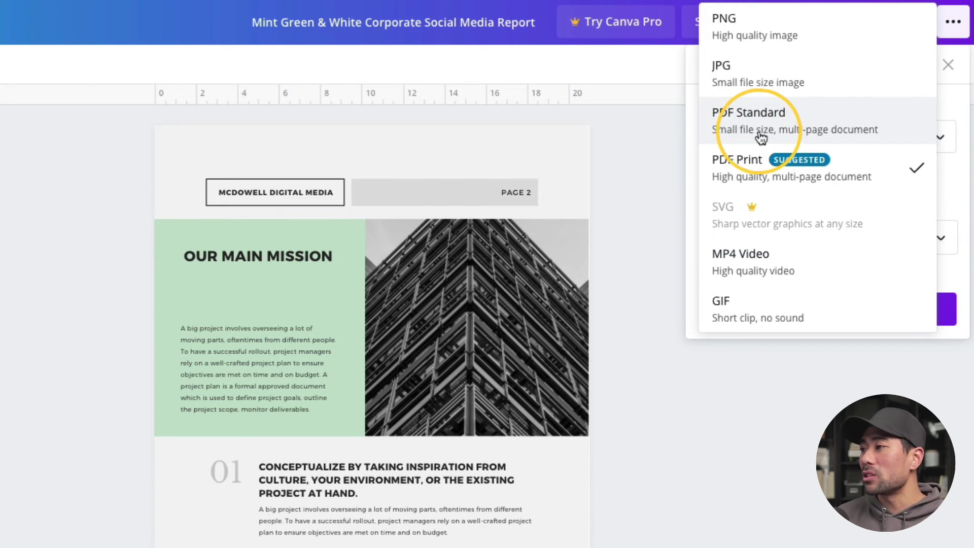
left_click(765, 135)
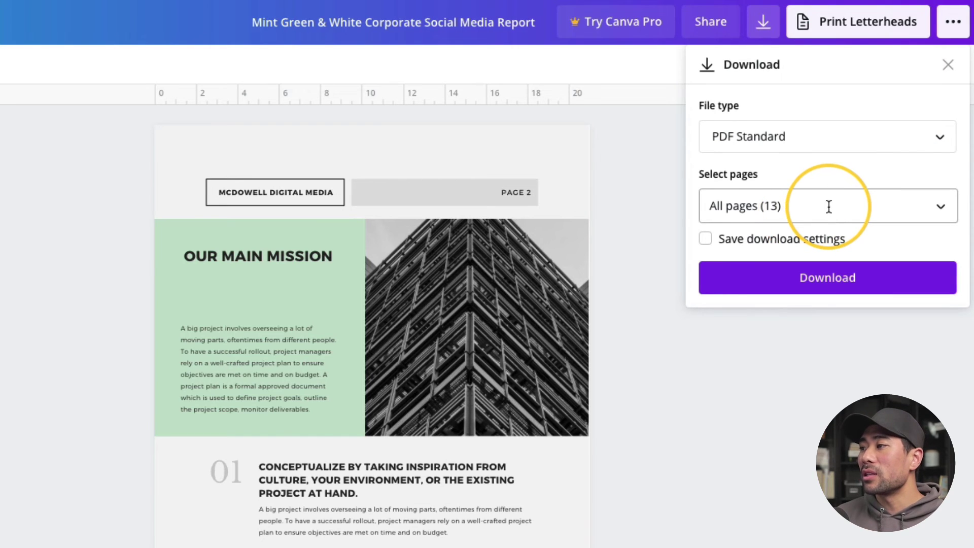
left_click(935, 207)
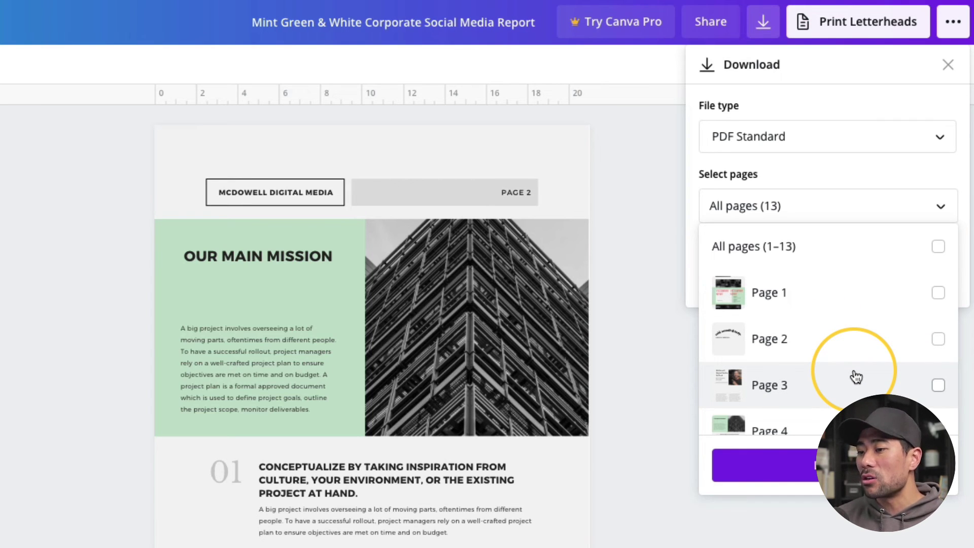
left_click(760, 465)
left_click(774, 291)
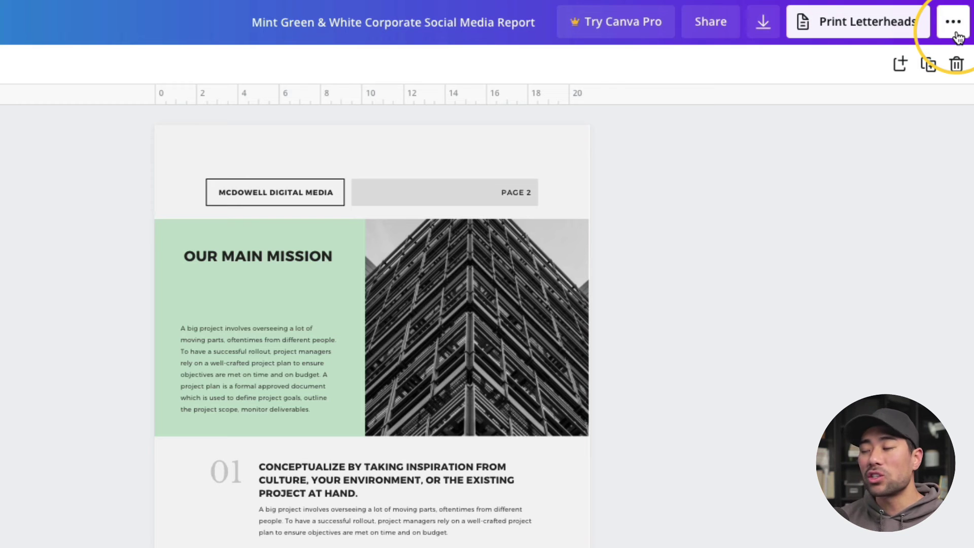
- Review the sharing settings of the report, including the link permissions for edit, use as template and view
left_click(709, 32)
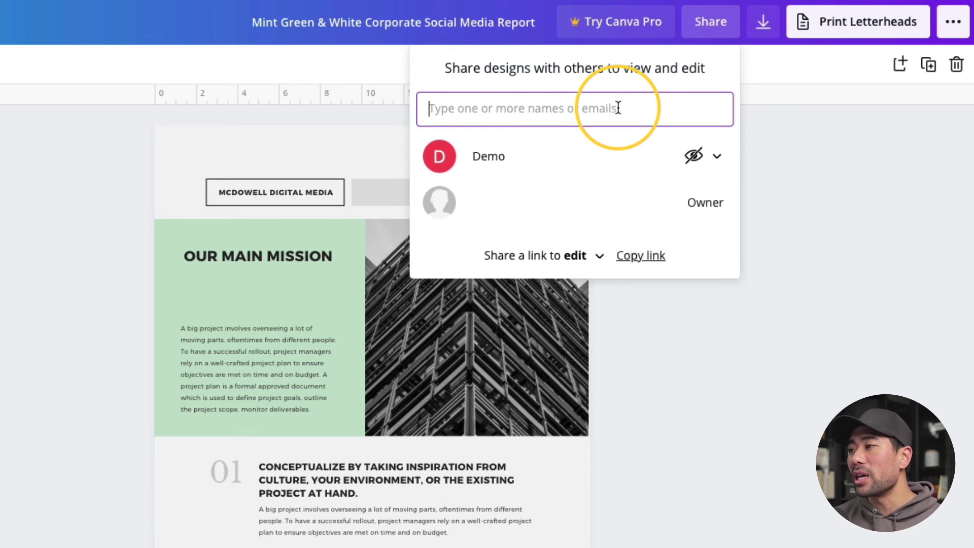
left_click(590, 261)
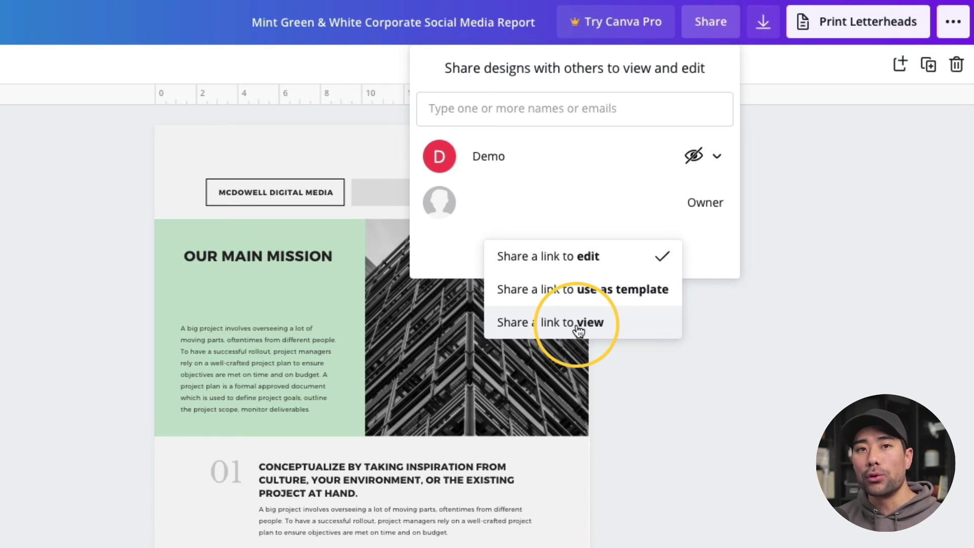
left_click(951, 30)
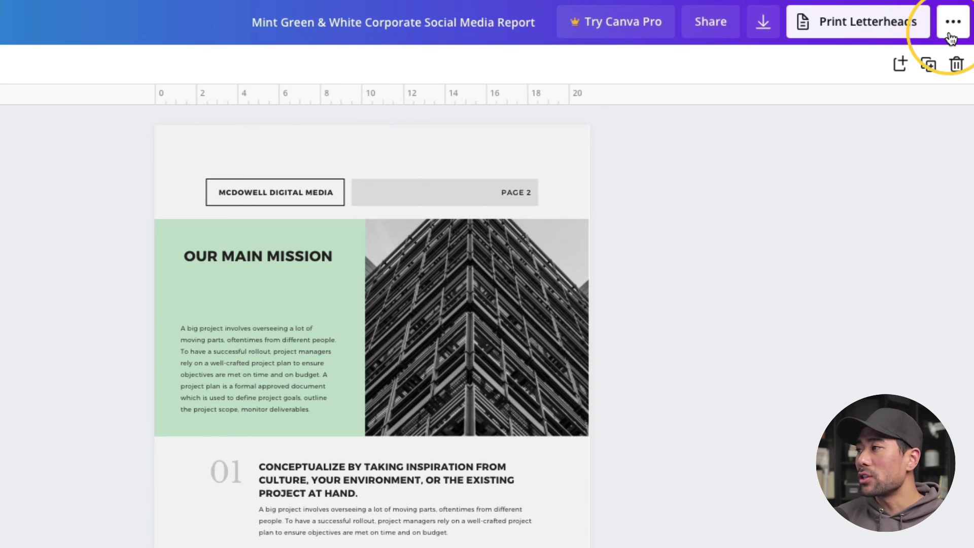
- Look through the additional publishing options for the report, from recommended and social sharing to third-party services
left_click(952, 30)
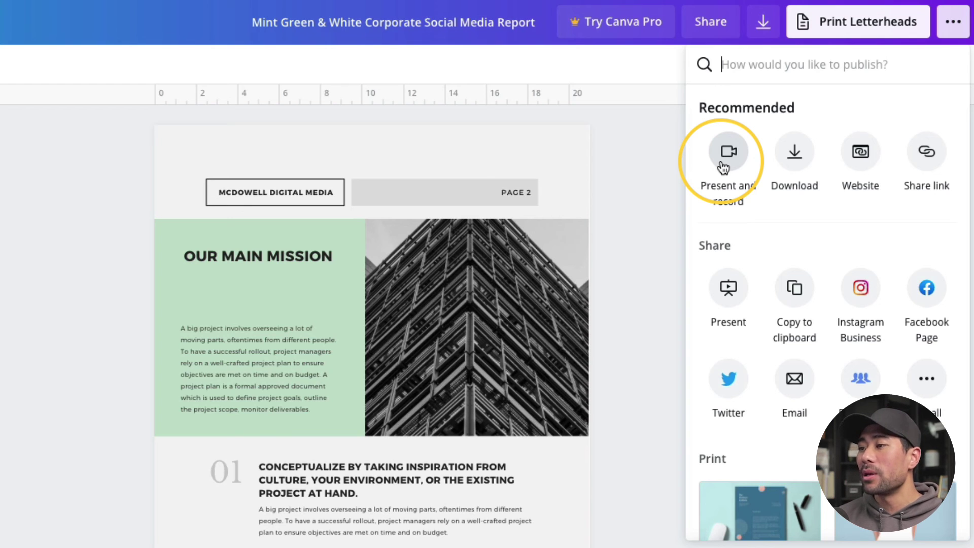
scroll(866, 197, "down", 15)
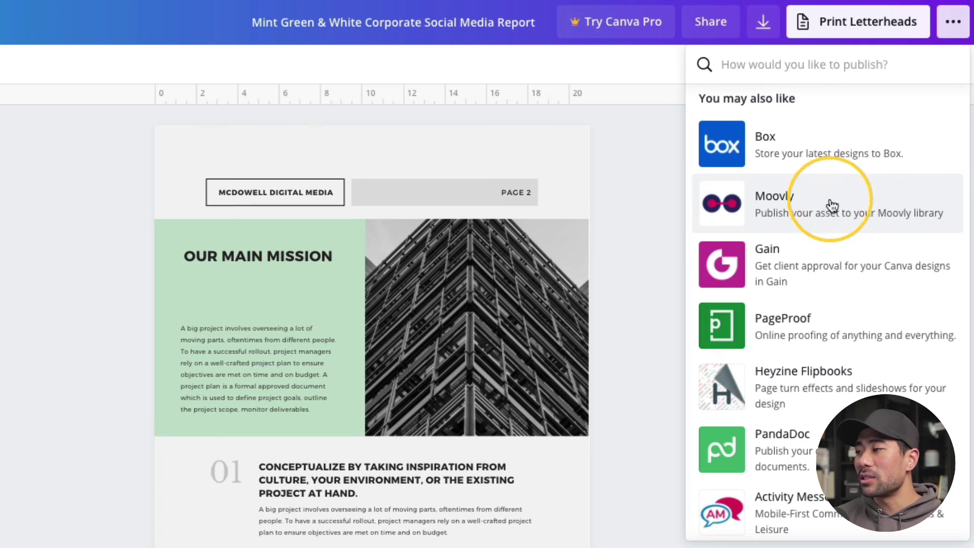
scroll(841, 327, "down", 2)
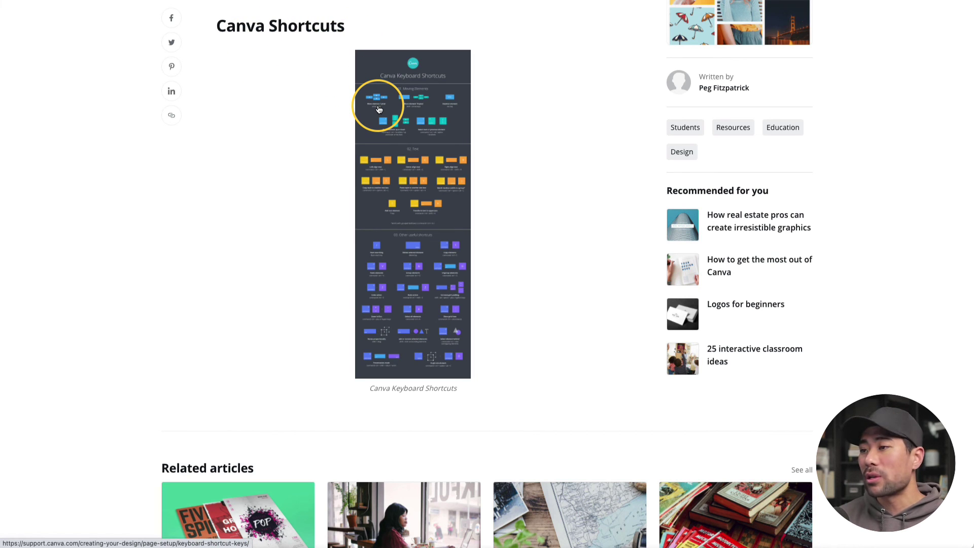
- Examine the Canva Keyboard Shortcuts infographic on the article page, covering moving elements, text and other useful shortcuts
left_click(445, 280)
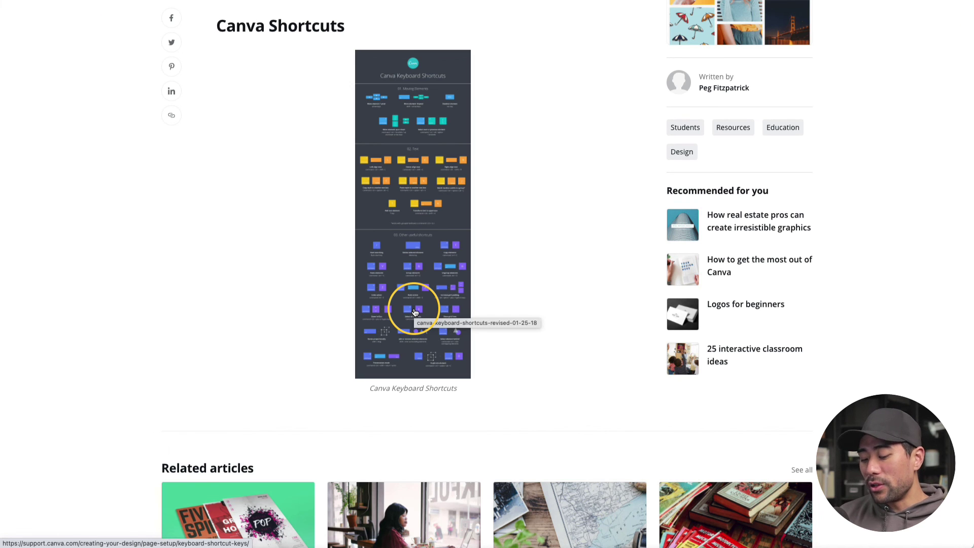
scroll(415, 312, "up", 5)
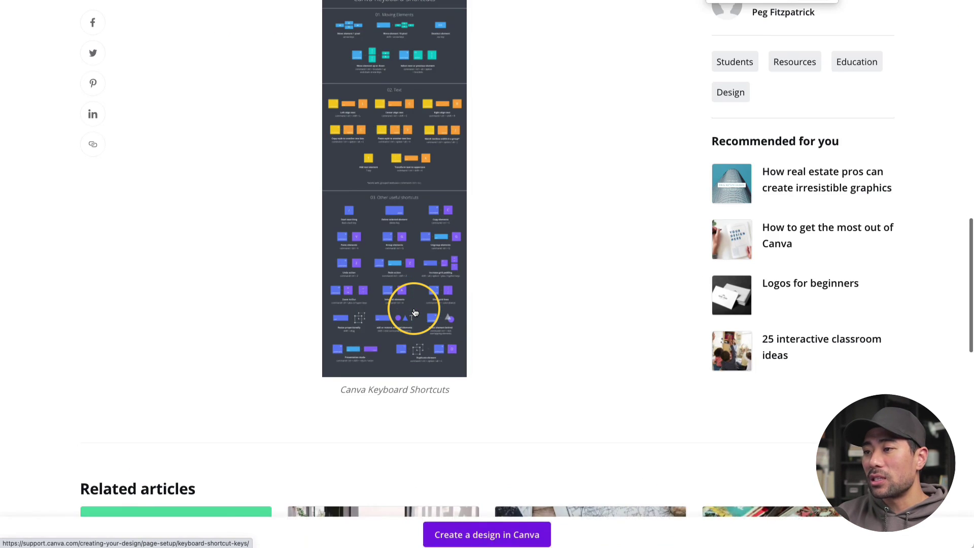
scroll(415, 312, "up", 5)
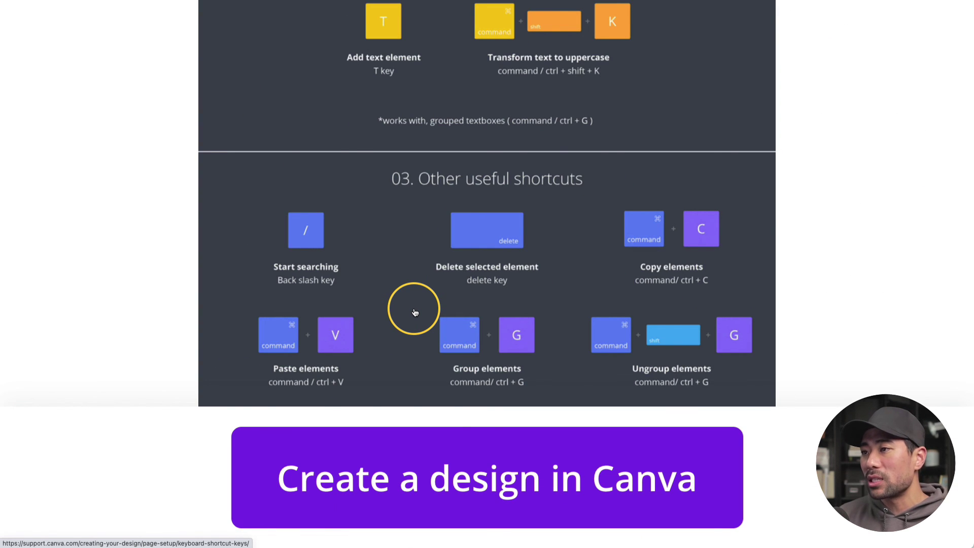
scroll(415, 312, "up", 10)
scroll(415, 312, "up", 10)
scroll(415, 312, "down", 8)
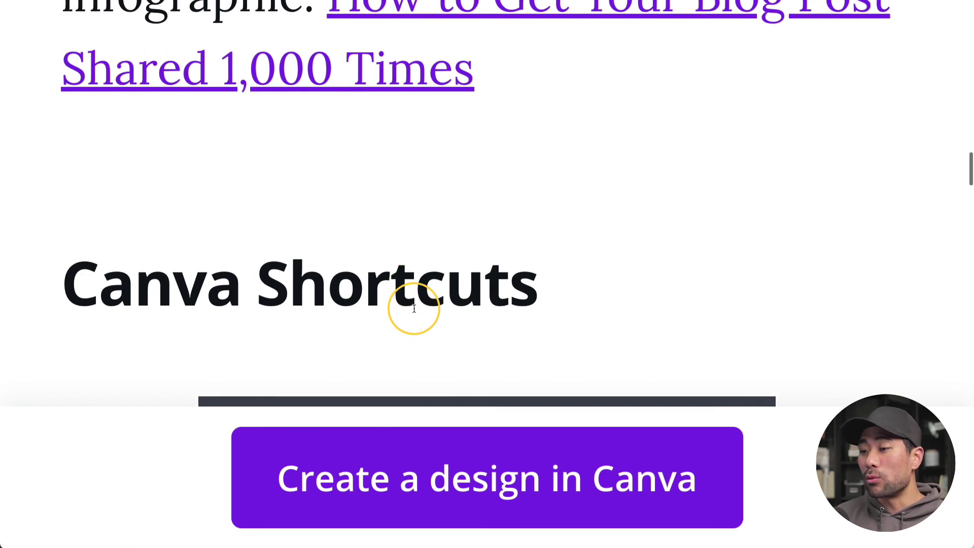
scroll(415, 312, "down", 3)
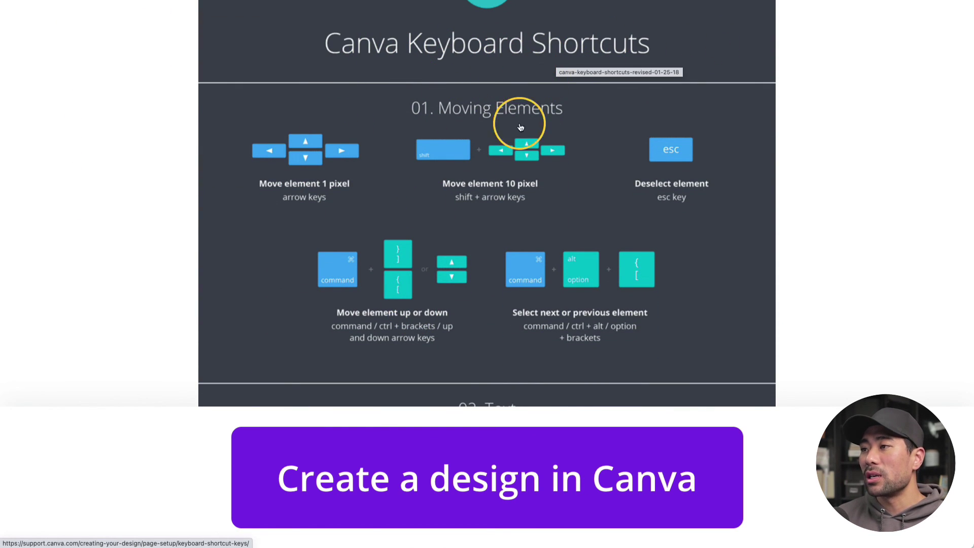
scroll(474, 138, "down", 8)
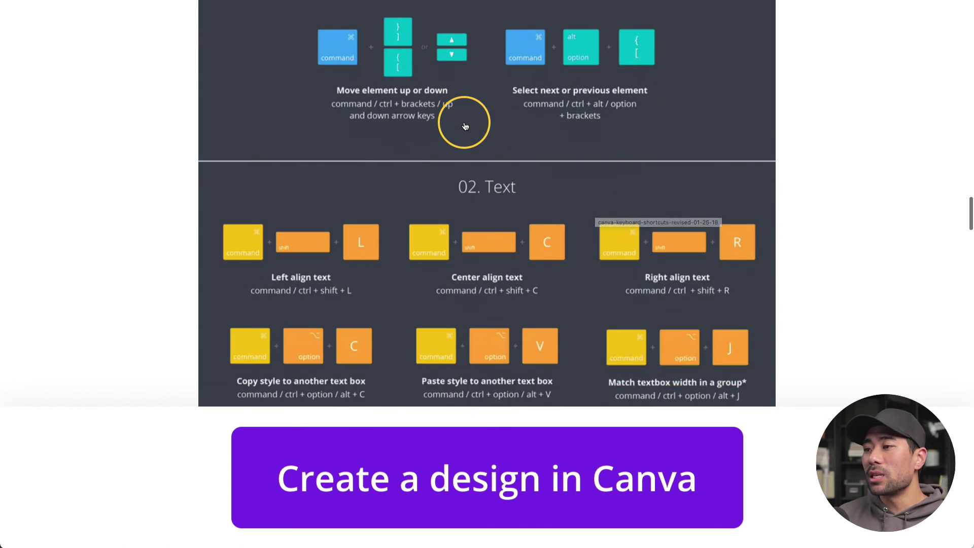
scroll(527, 162, "down", 6)
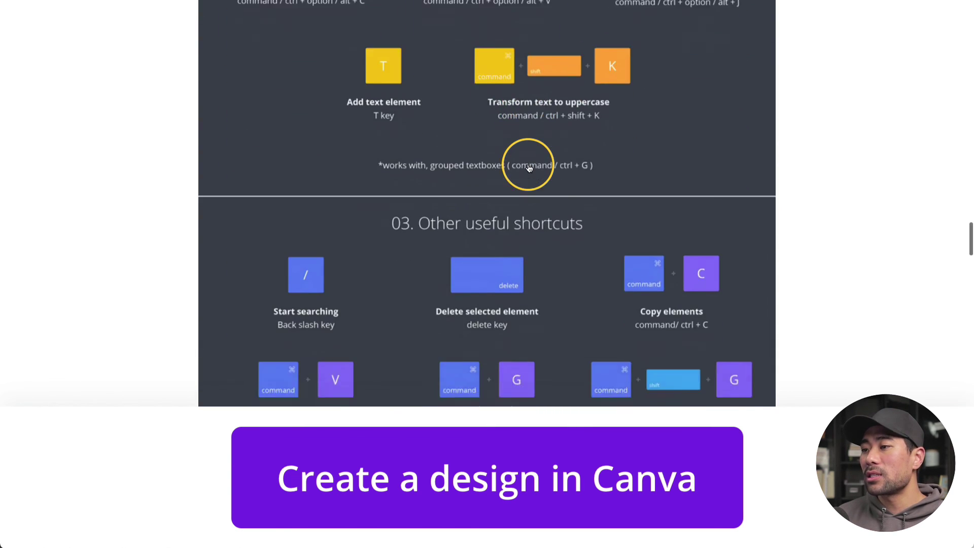
scroll(569, 174, "down", 5)
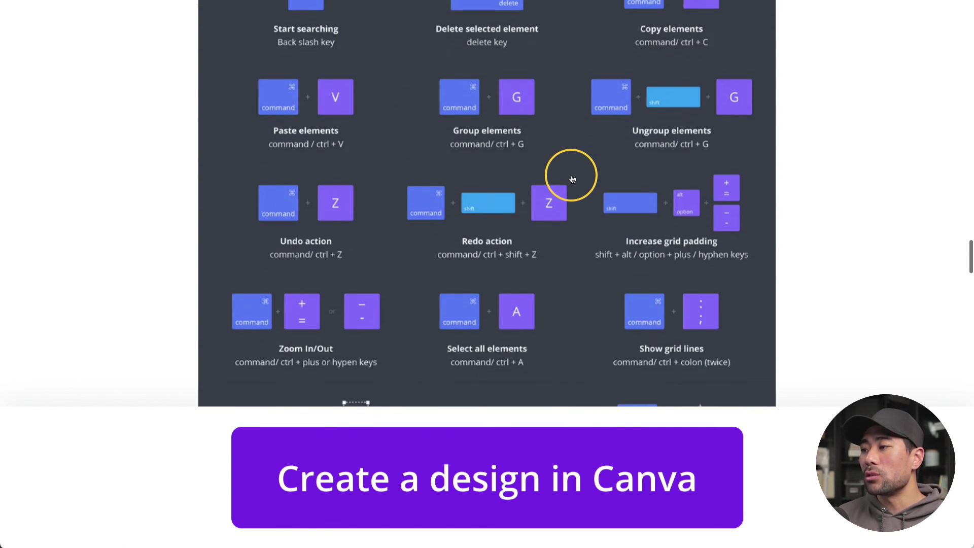